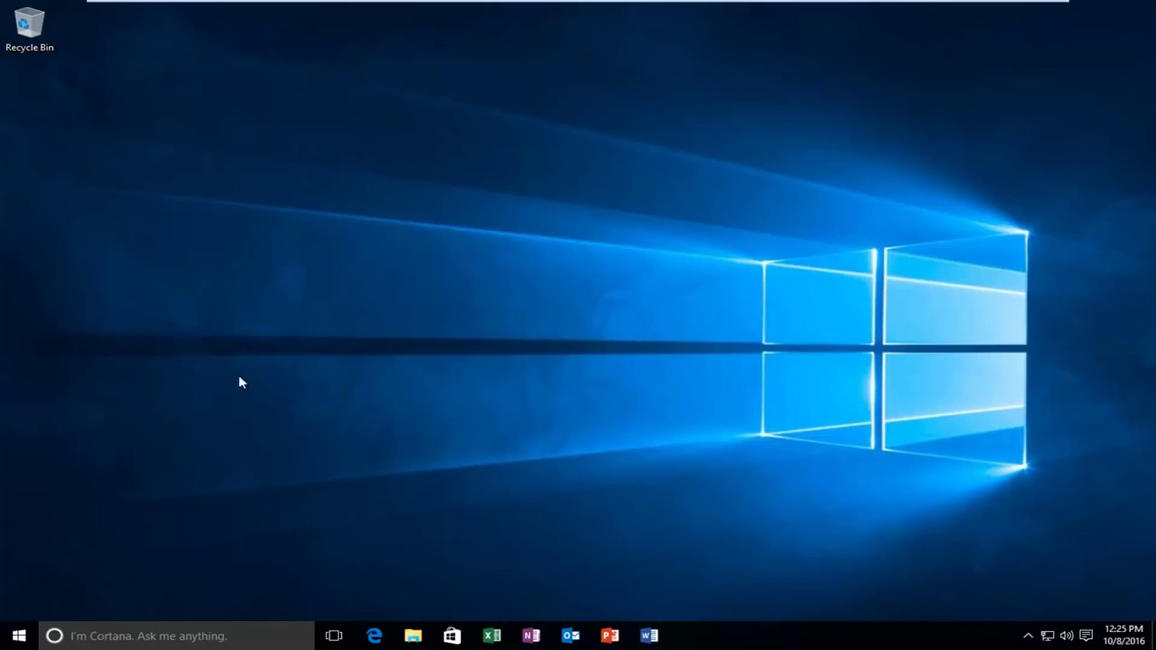
Open Display settings by searching 'display settings' from the Start menu.
left_click(5, 642)
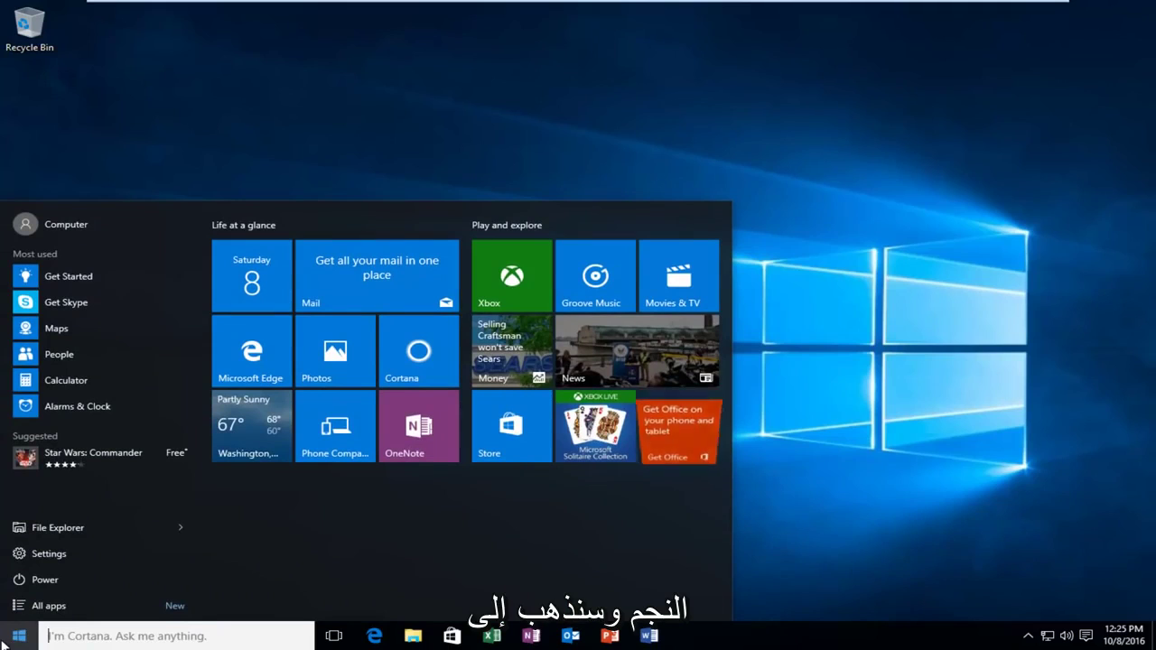
type("display settings")
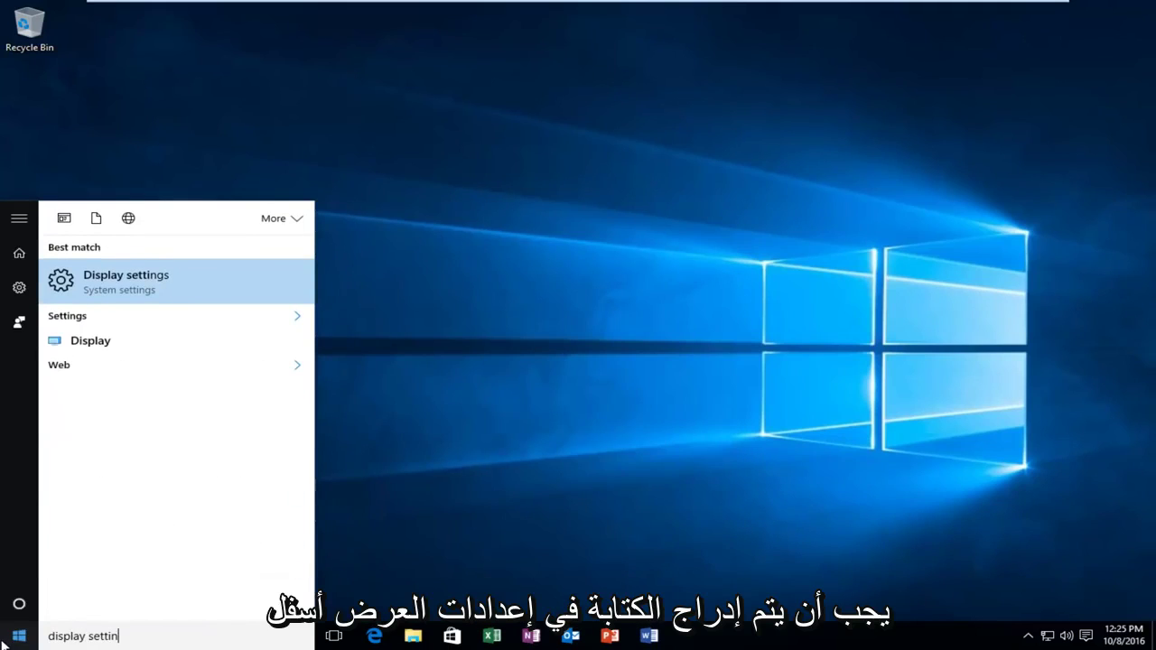
left_click(127, 292)
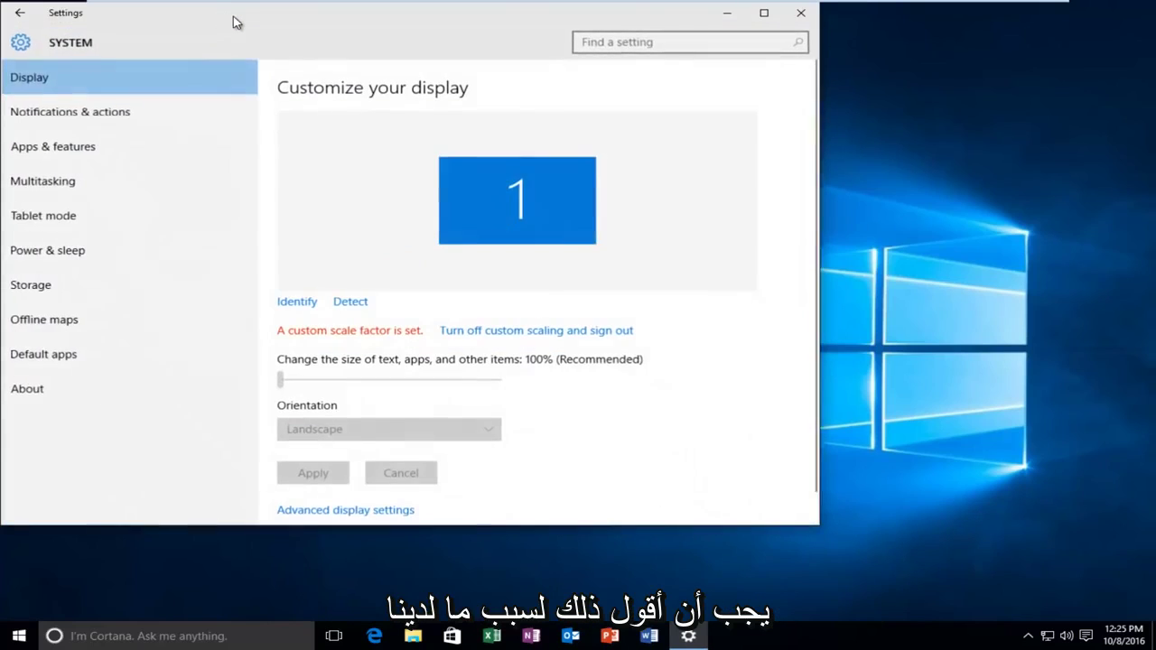
left_click_drag(235, 20, 381, 31)
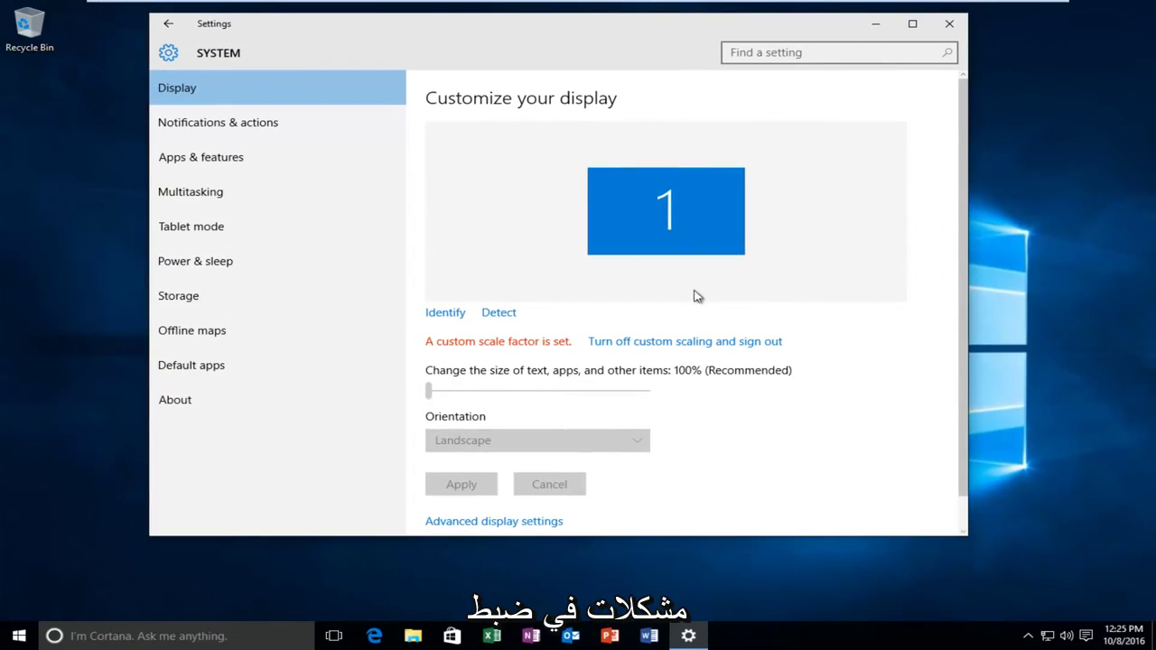
Go to Advanced display settings, leaving the resolution at 1440 × 900.
scroll(658, 333, "down", 1)
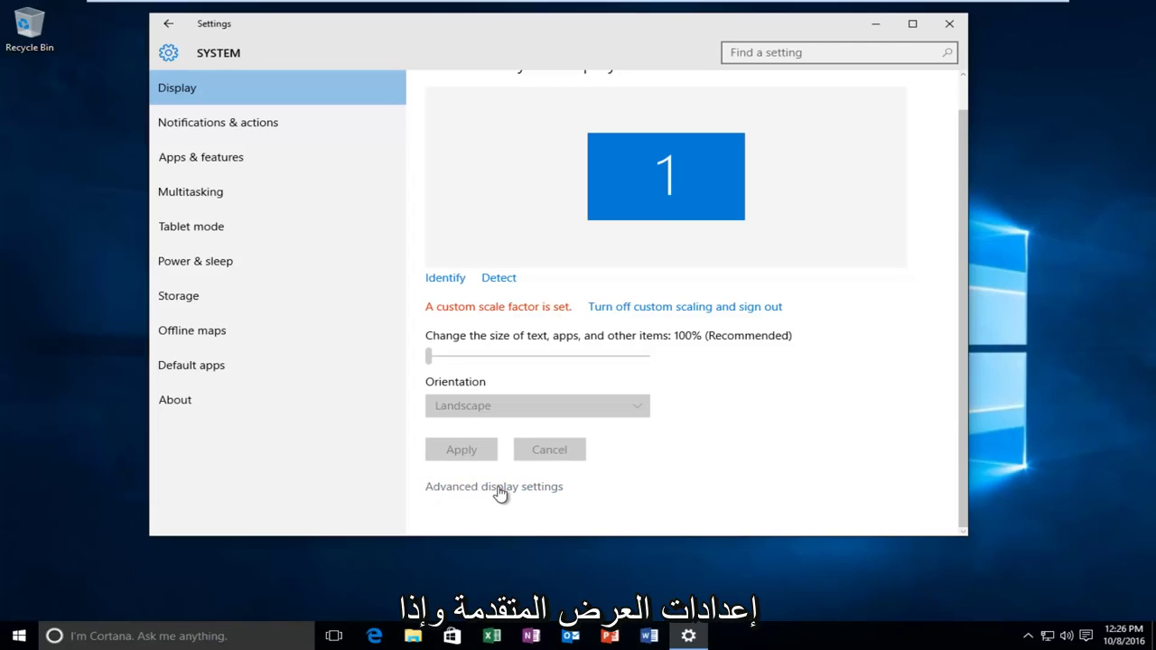
left_click(464, 493)
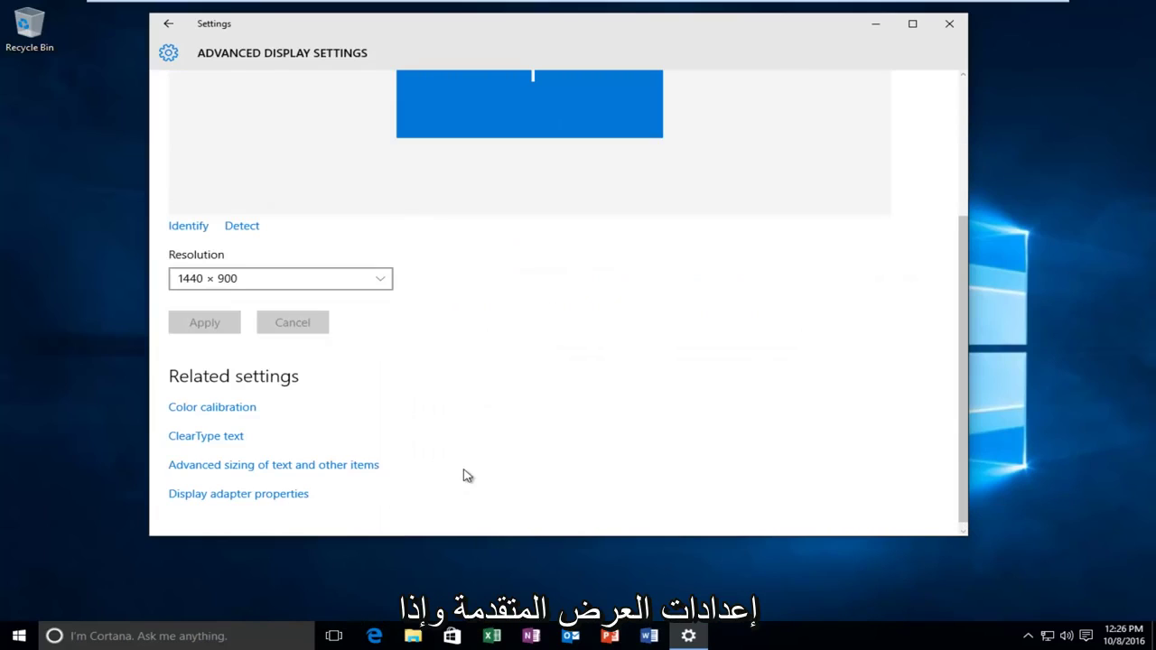
left_click(360, 293)
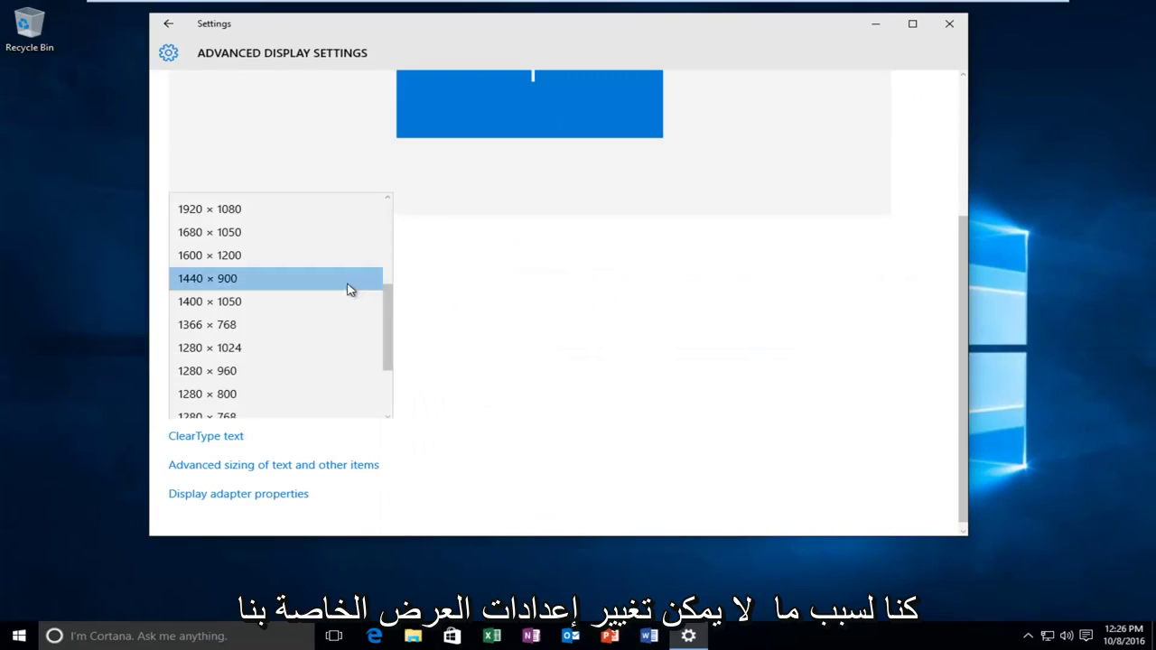
left_click(504, 352)
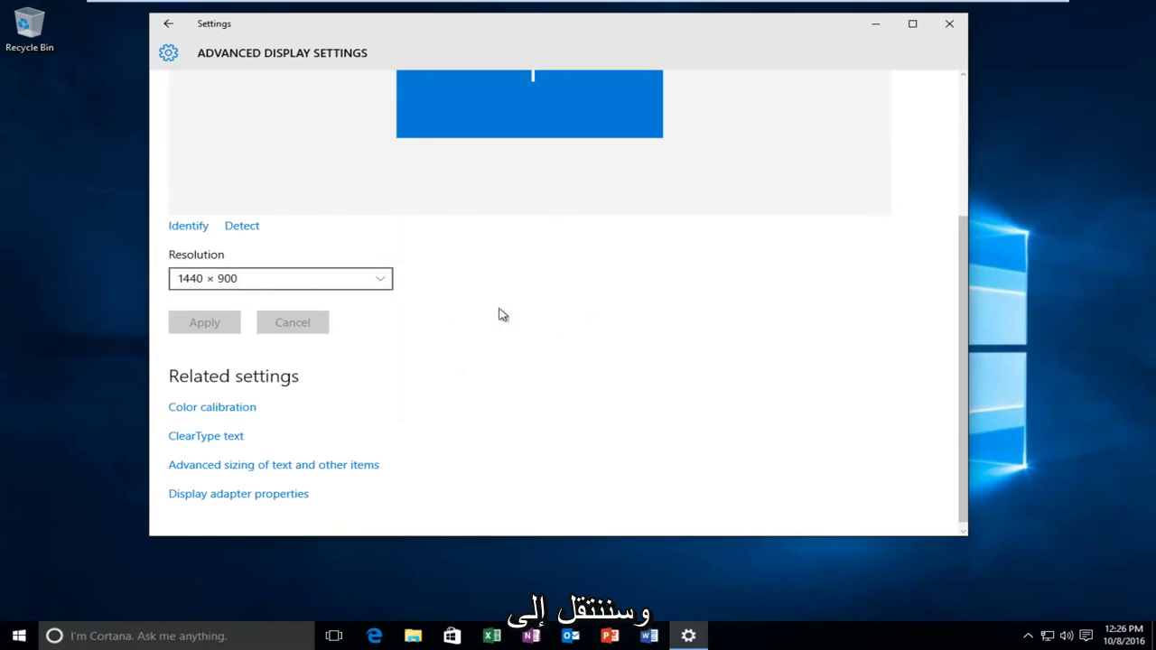
scroll(551, 330, "down", 1)
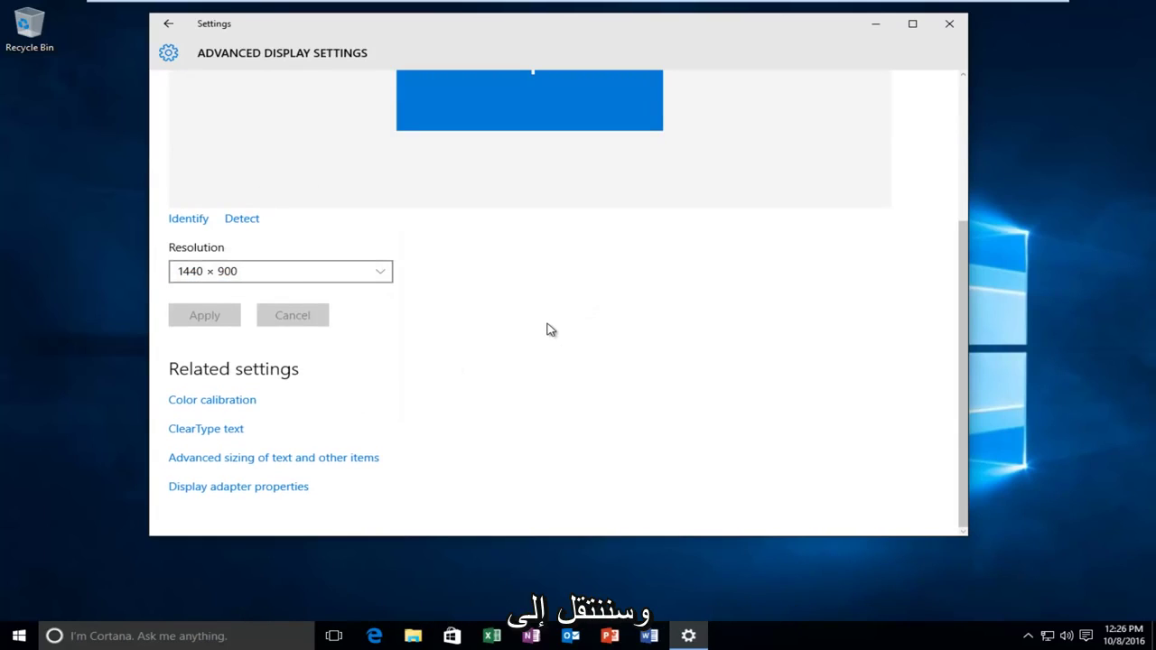
Show the VMware SVGA 3D display adapter properties, moved to the screen centre.
left_click(219, 492)
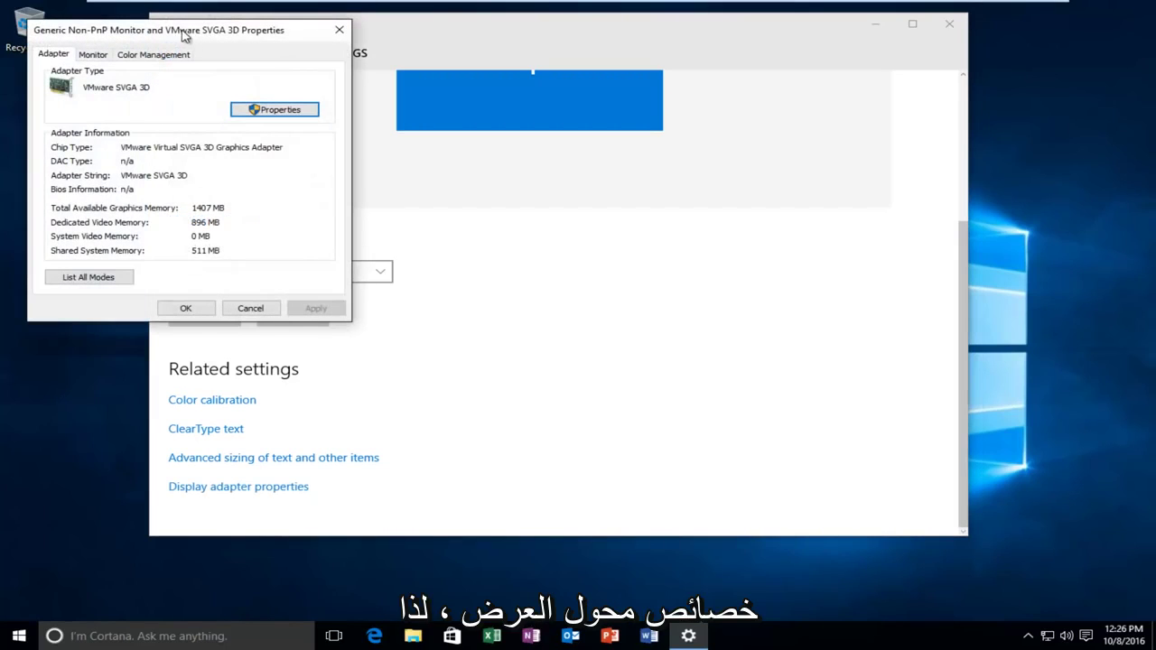
left_click_drag(185, 36, 521, 132)
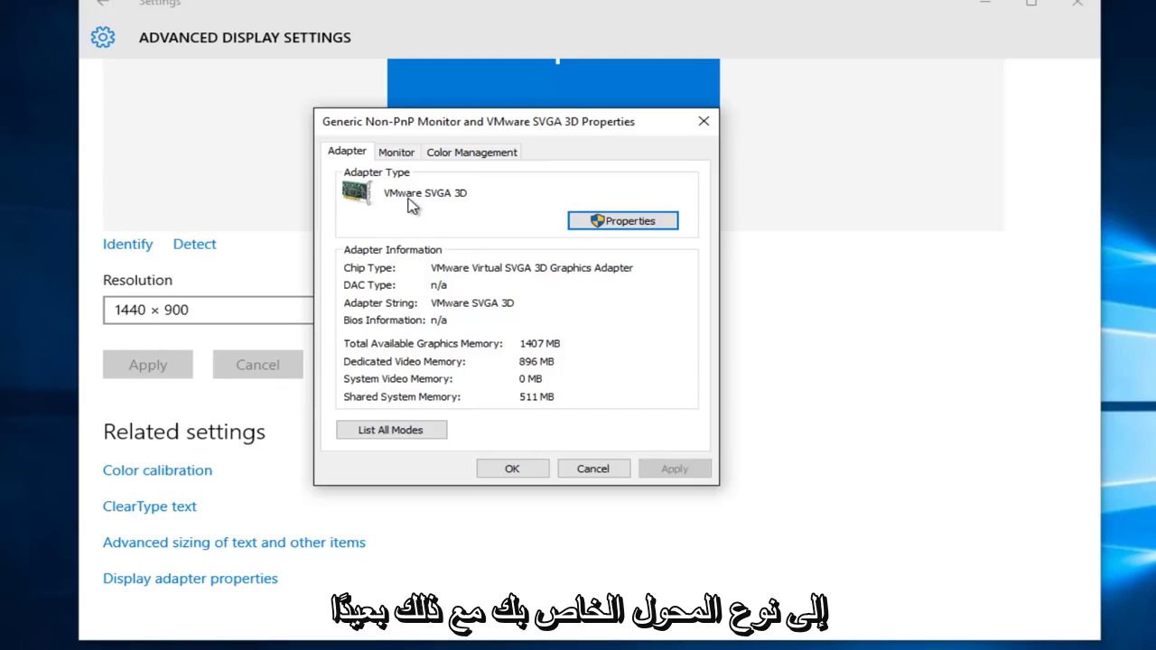
Launch the Update Driver wizard from the VMware SVGA 3D adapter's Driver tab.
left_click(611, 227)
left_click_drag(583, 201, 577, 136)
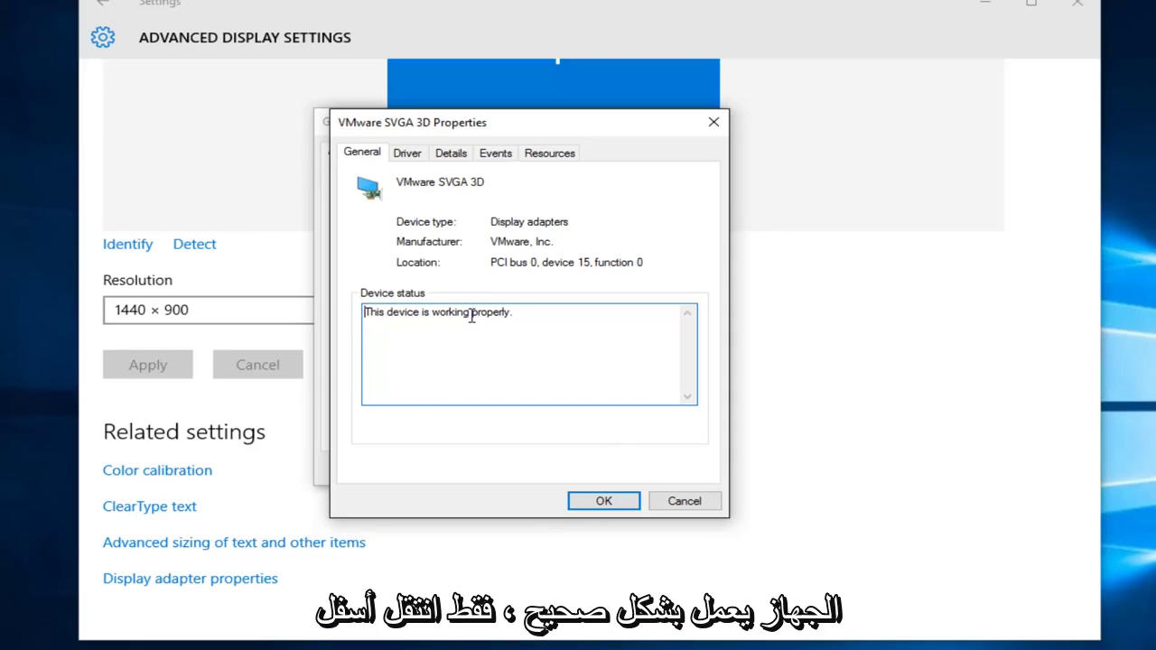
left_click(411, 156)
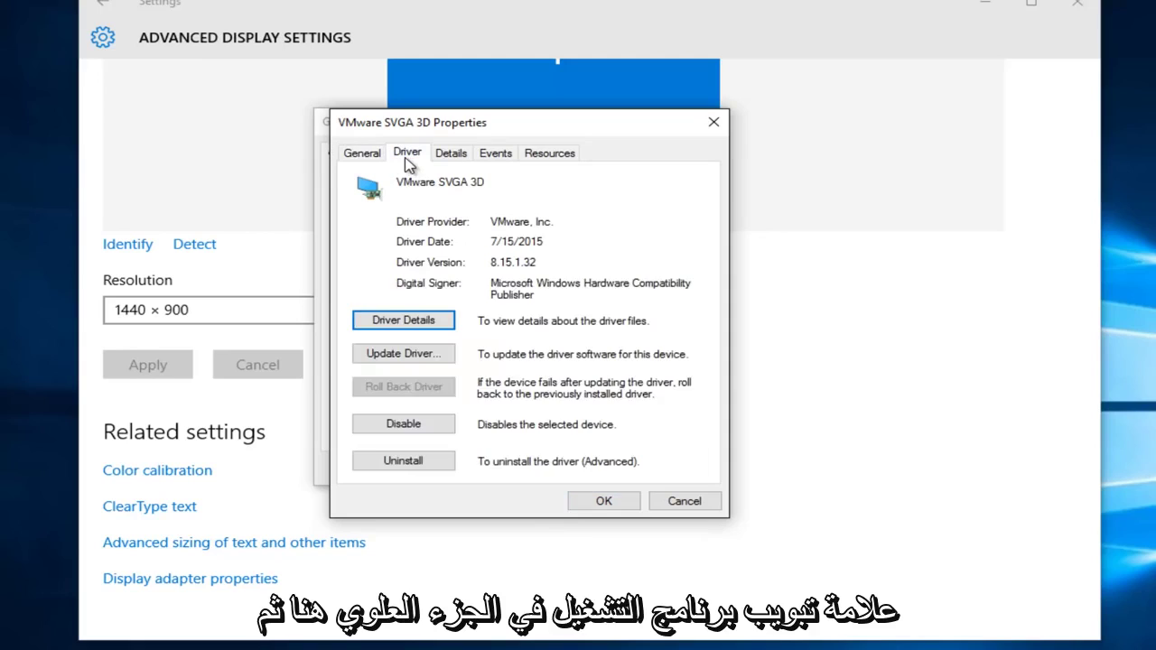
left_click(390, 355)
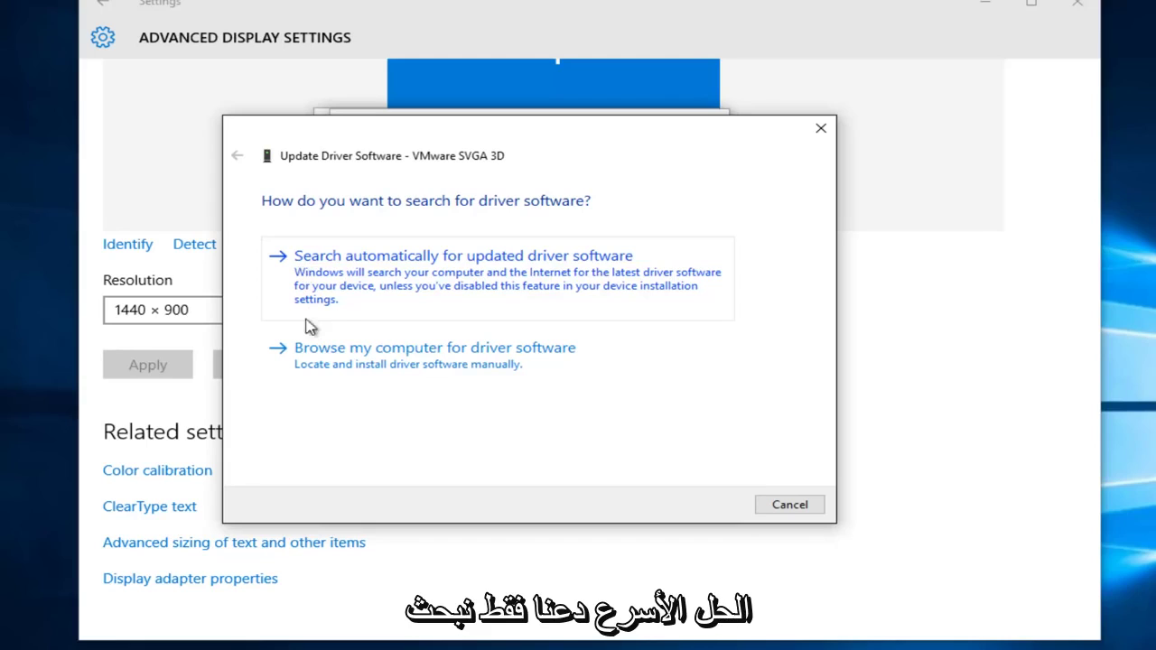
Search automatically for an updated VMware driver, then close the wizard and both Properties dialogs.
left_click(524, 271)
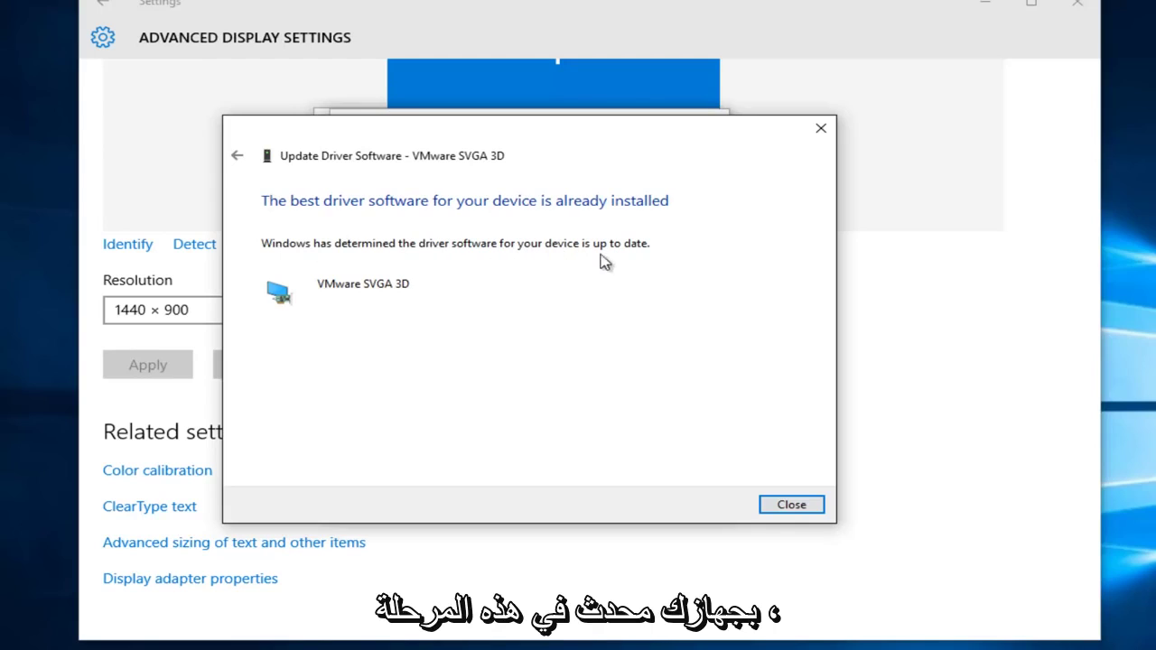
left_click(803, 505)
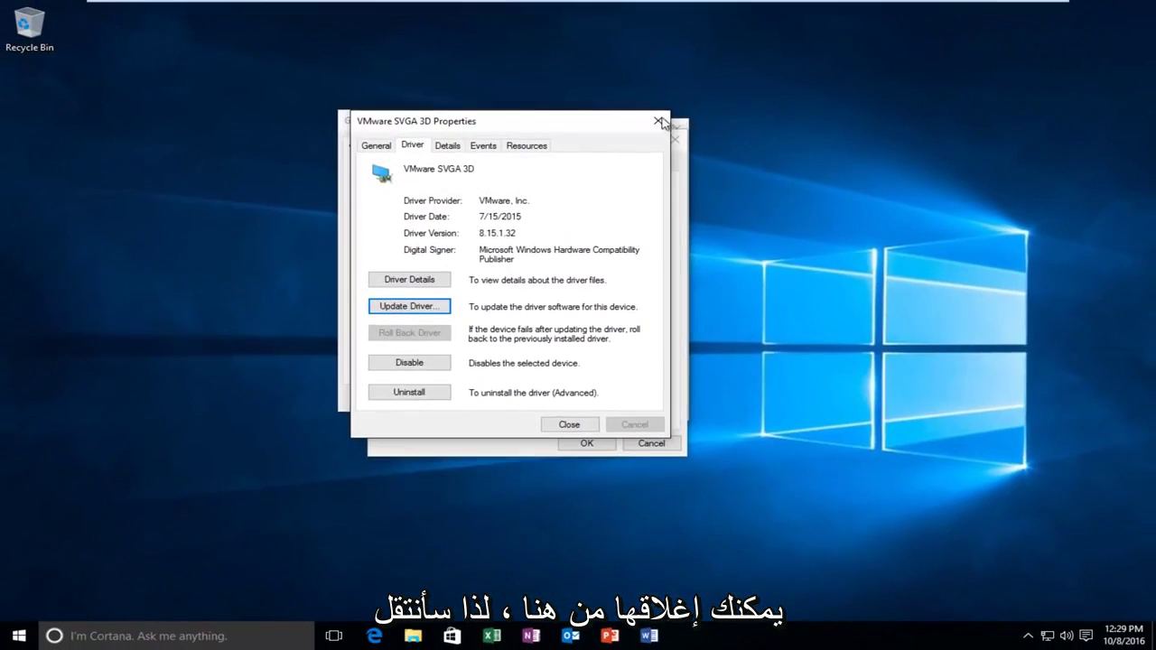
left_click(658, 121)
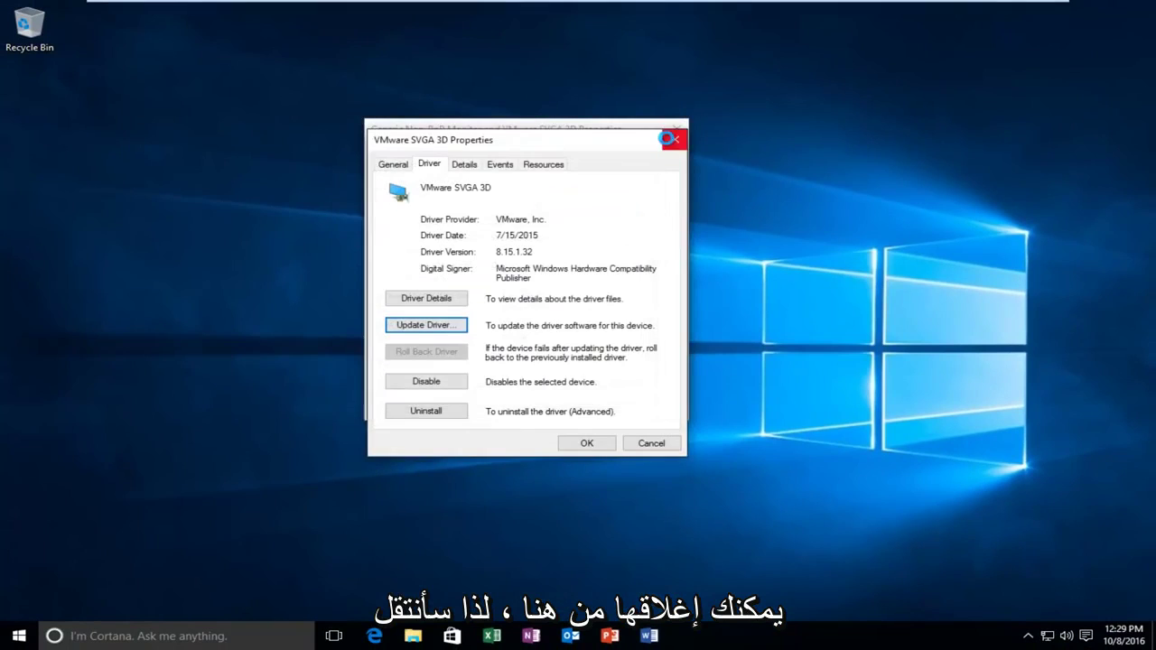
left_click(666, 138)
left_click(676, 127)
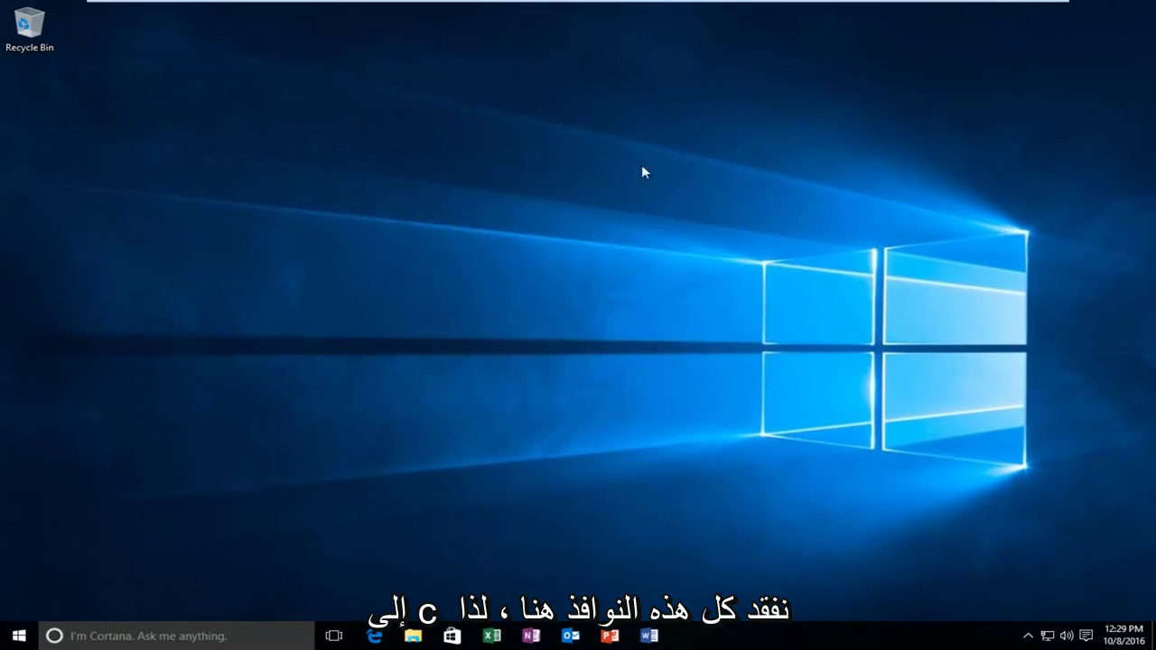
Search Google in Edge for 'nvidia display driver'.
left_click(375, 637)
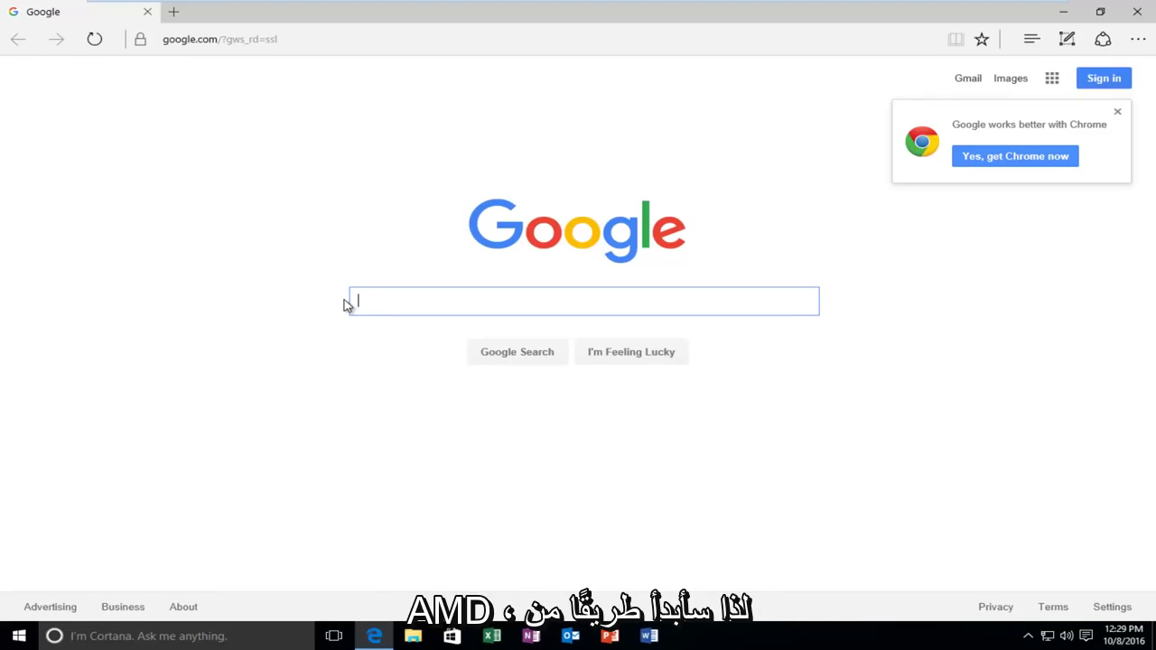
type("nvi")
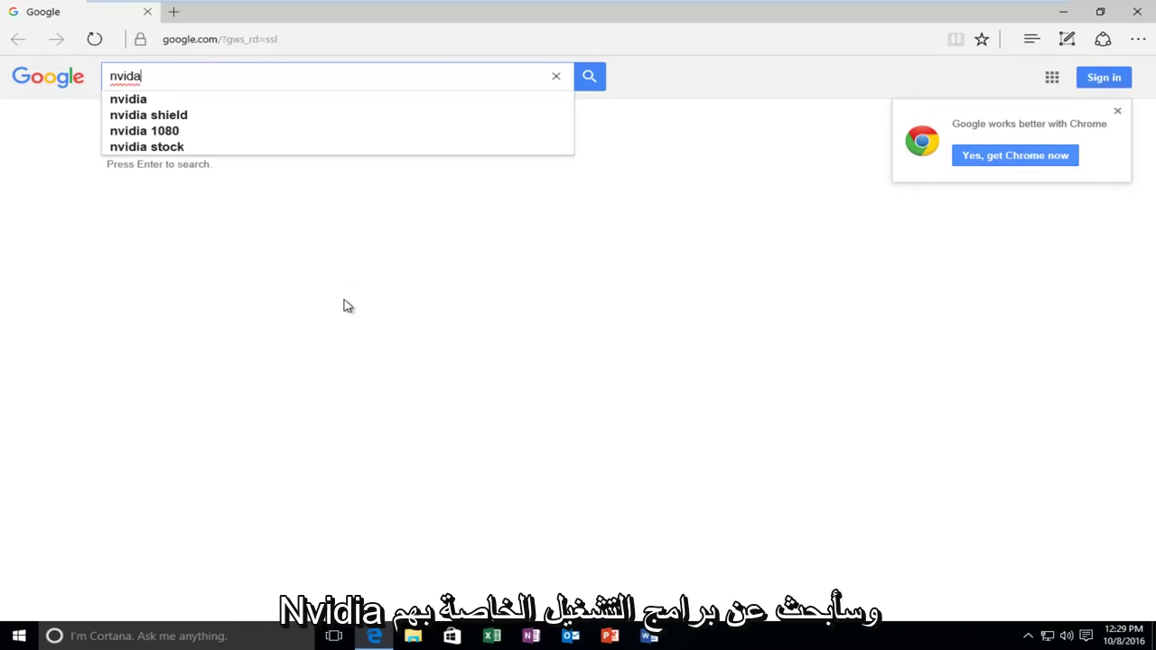
type("dia display d")
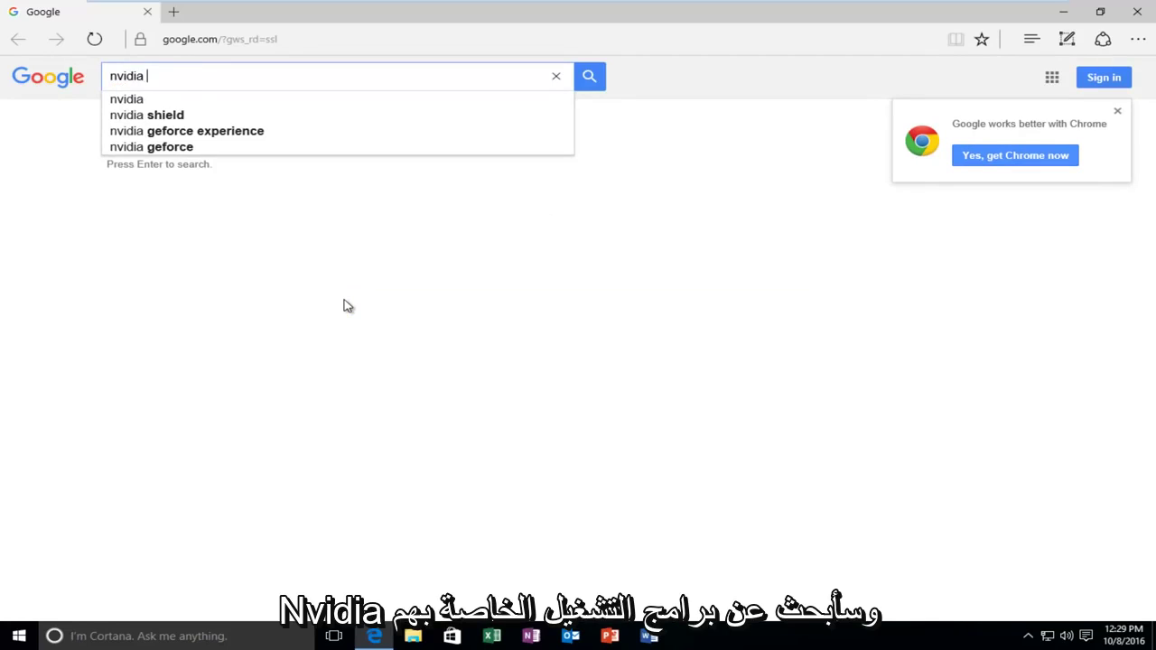
type("river")
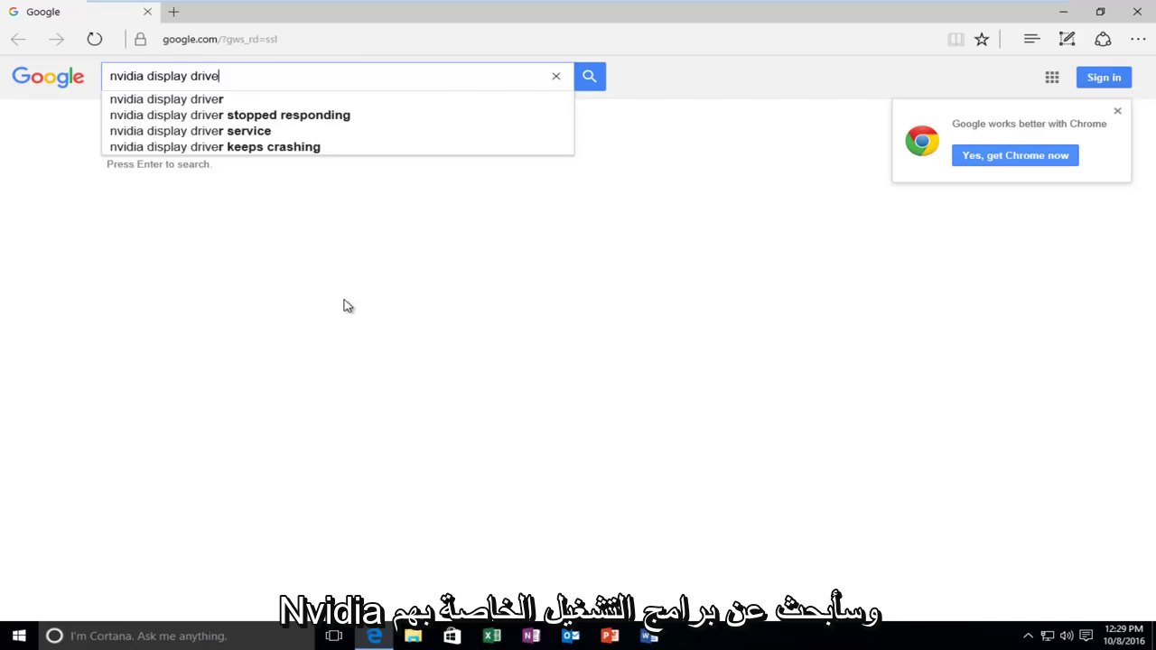
key("Return")
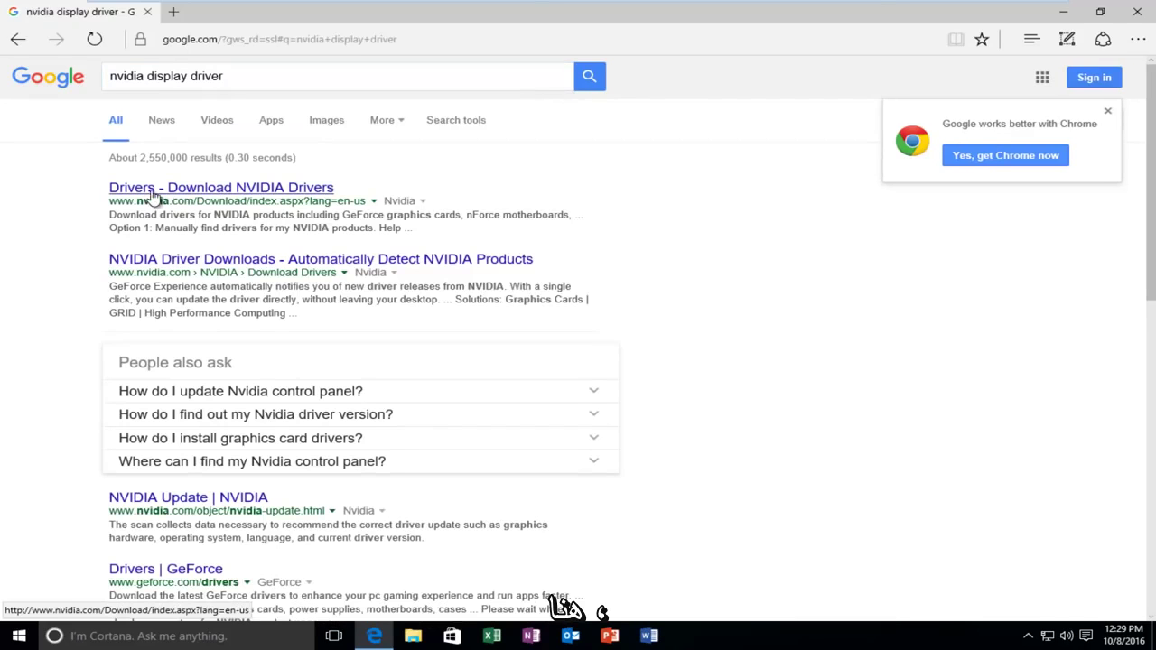
Open NVIDIA's driver download page and launch the Graphics Drivers smart scan.
left_click(149, 192)
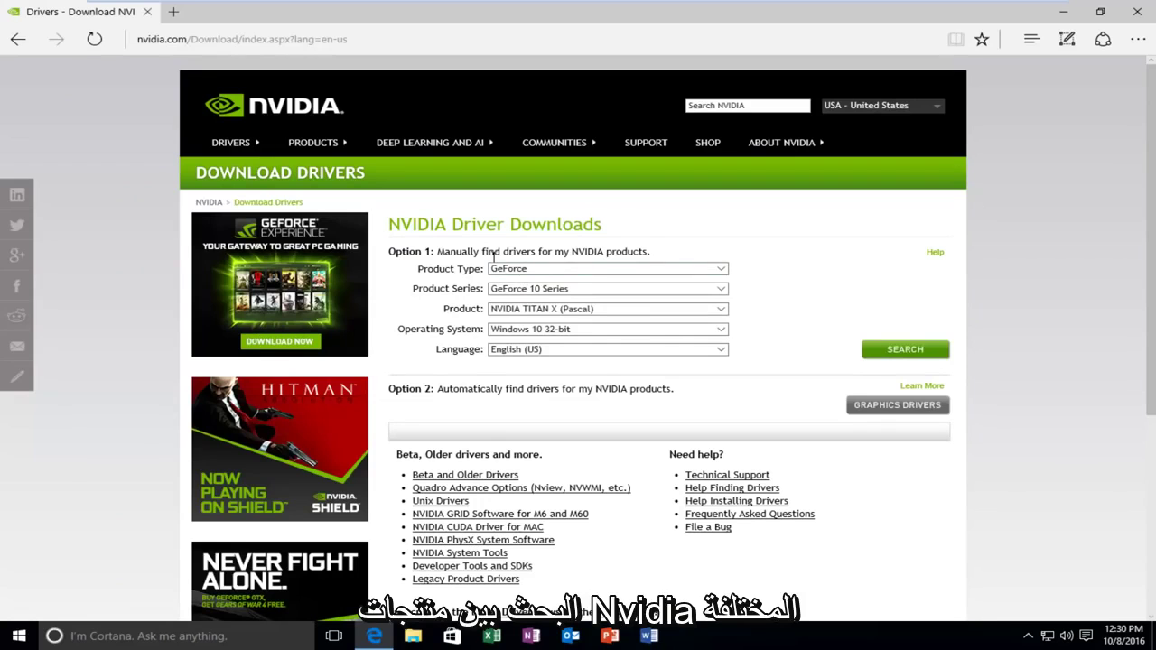
scroll(495, 262, "down", 3)
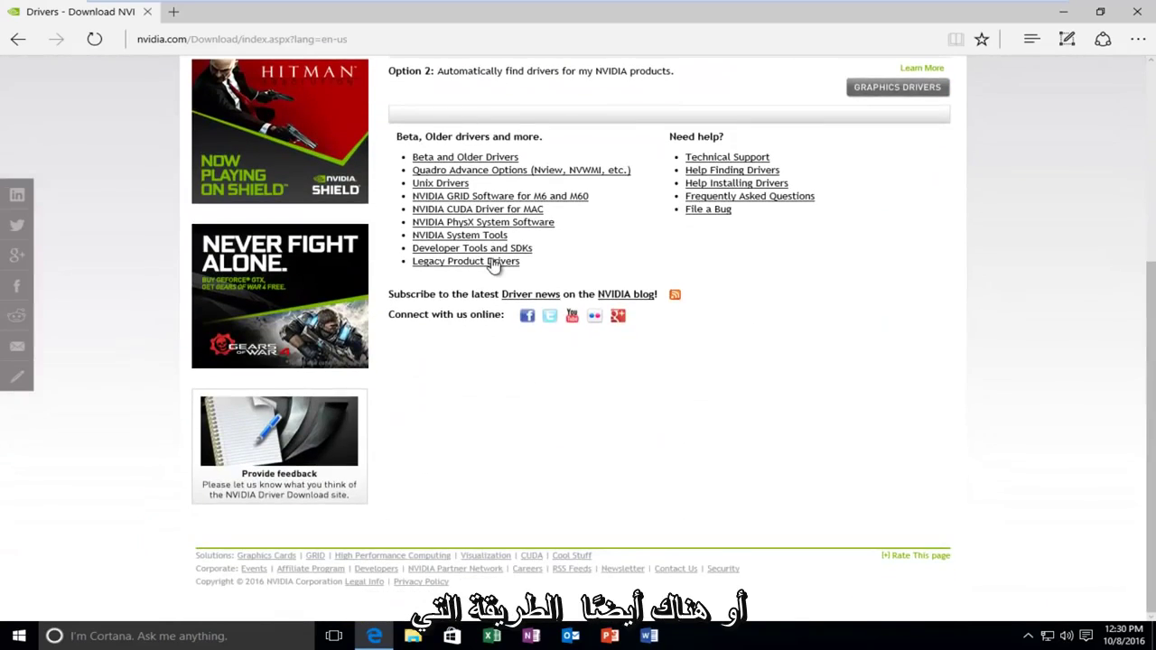
scroll(495, 262, "up", 2)
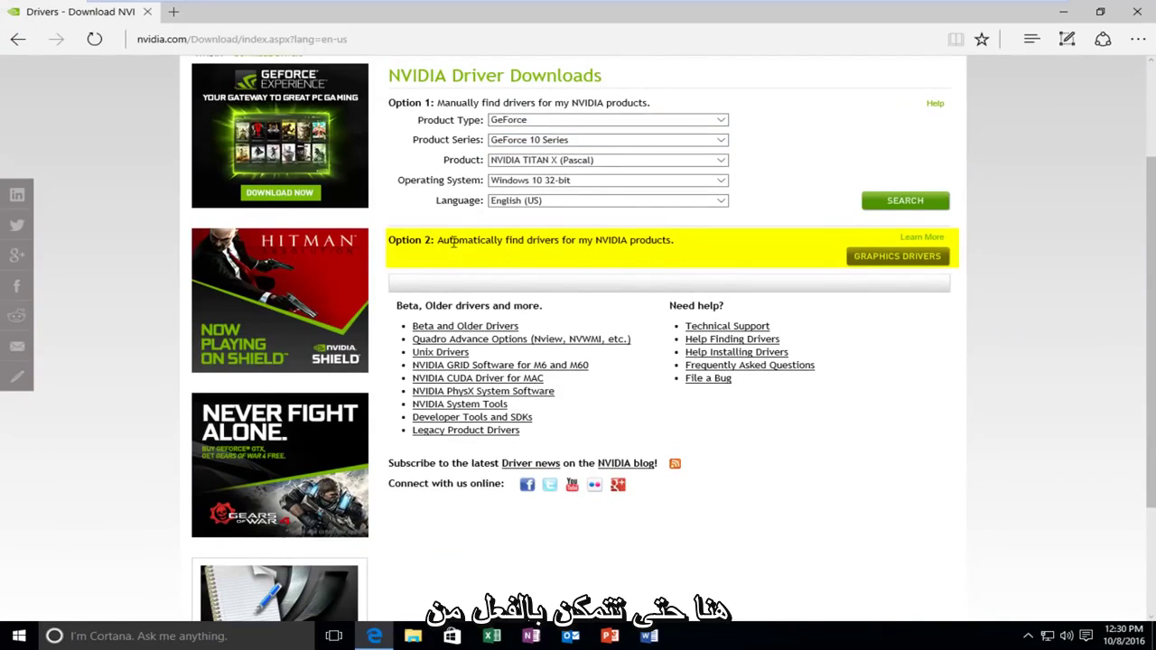
left_click(880, 261)
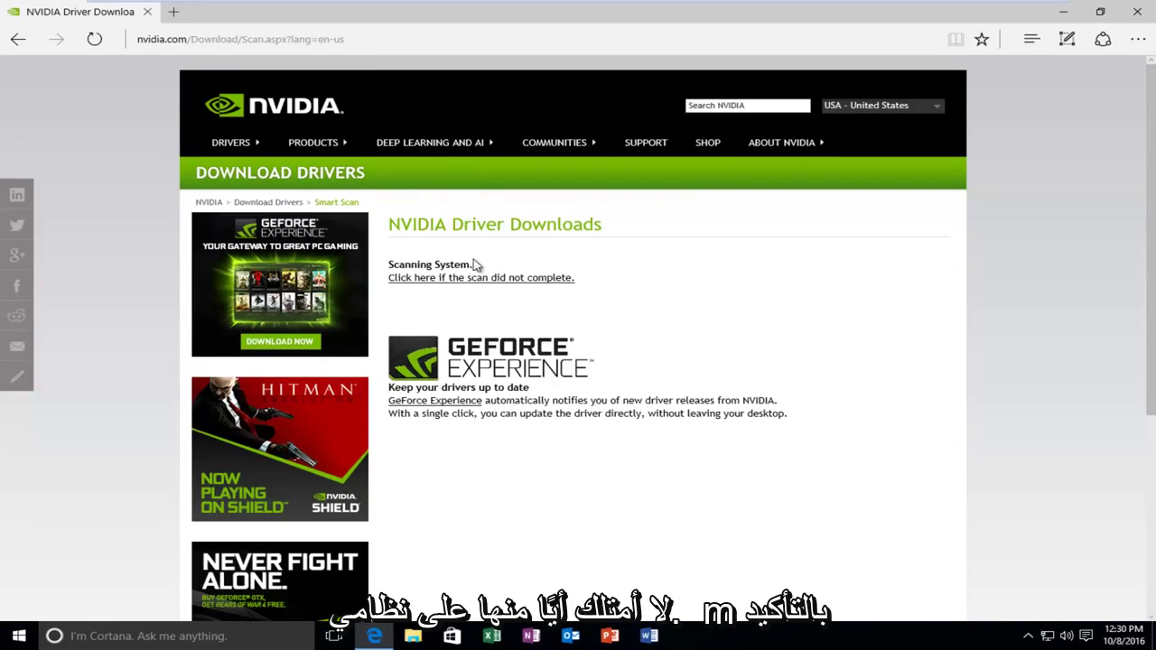
Search Bing from the Edge address bar for 'amd driver download'.
left_click(207, 39)
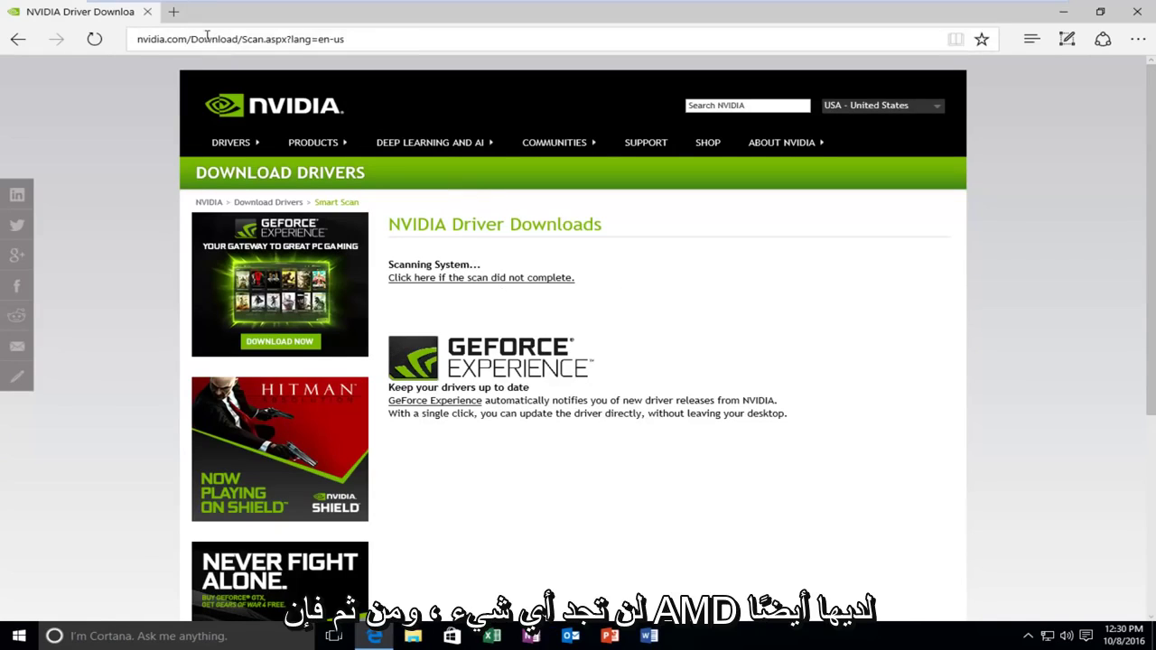
key("BackSpace")
type("amd")
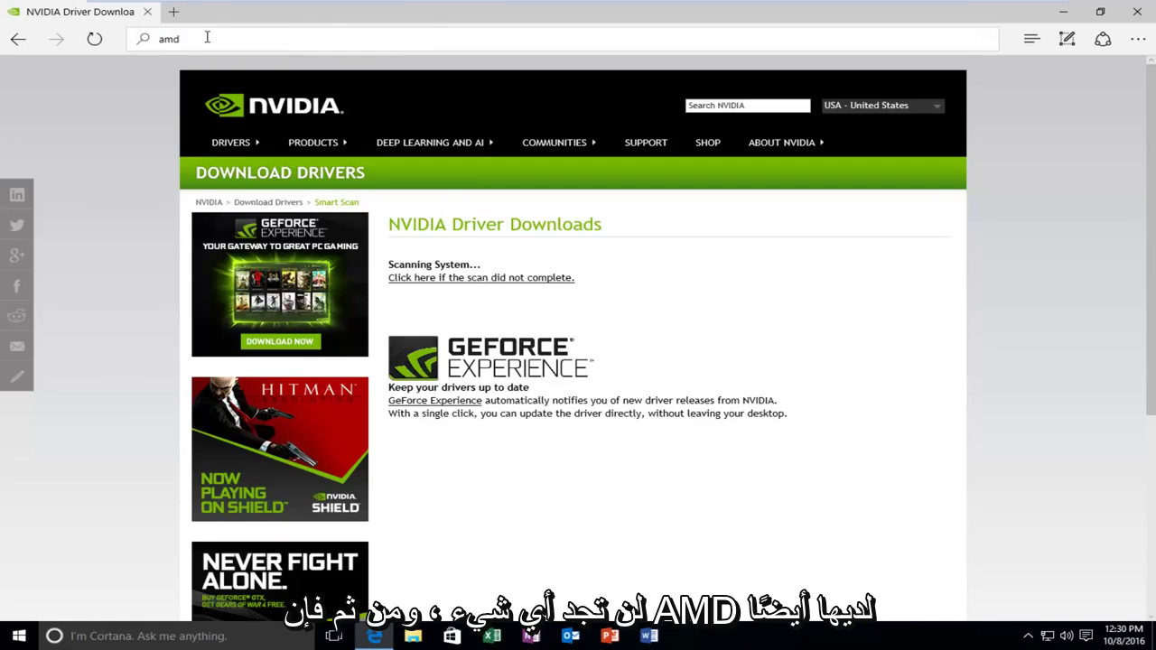
type(" driver")
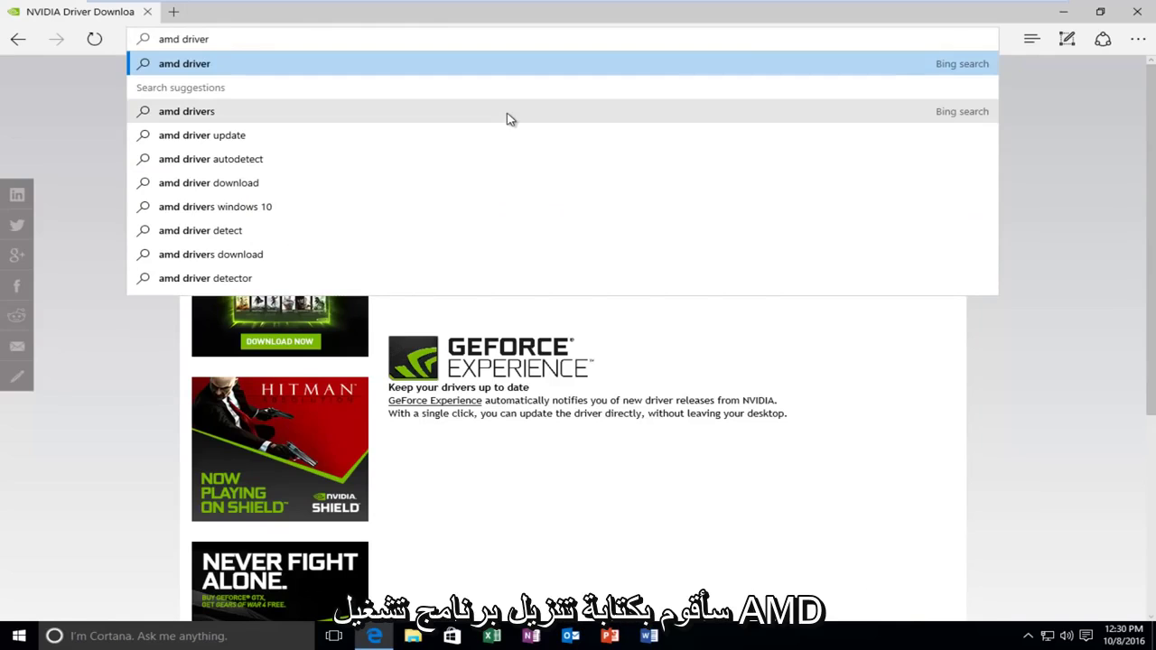
type(" download")
key("Return")
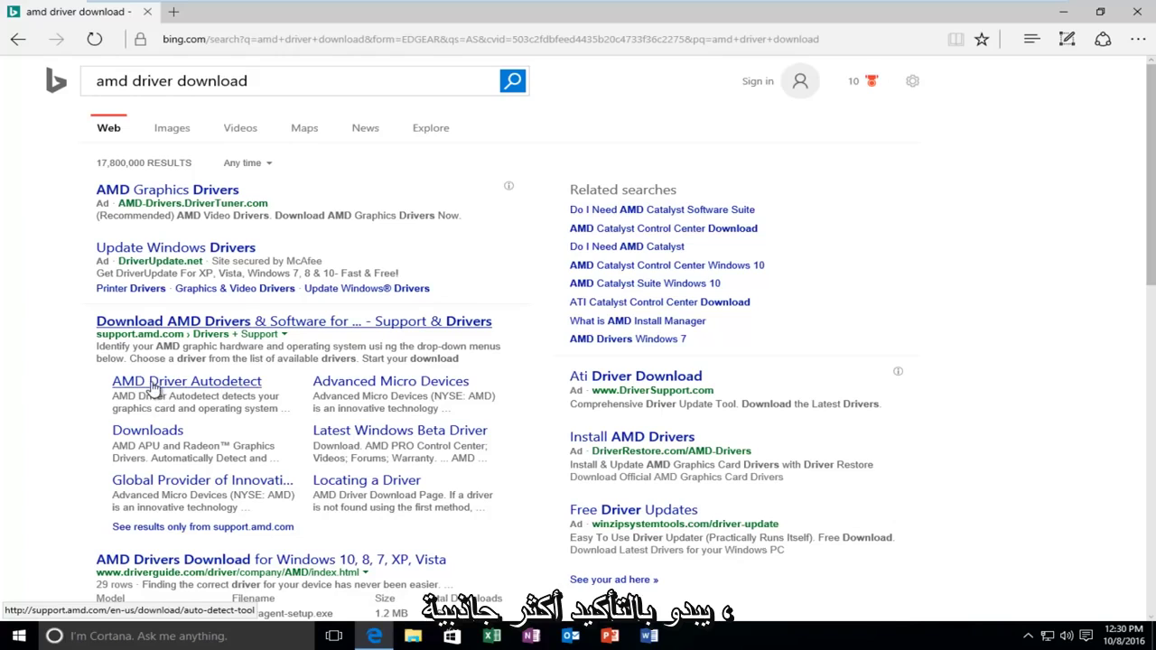
Open the AMD Driver Autodetect result and close the cookies notice.
left_click(182, 386)
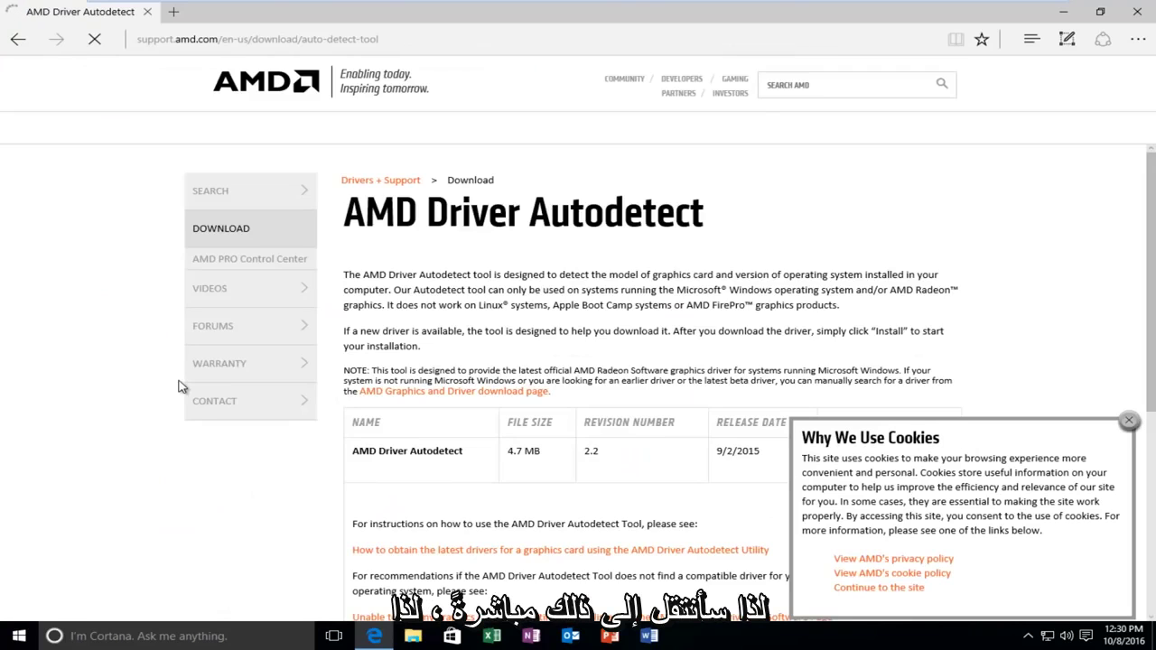
scroll(1128, 421, "down", 1)
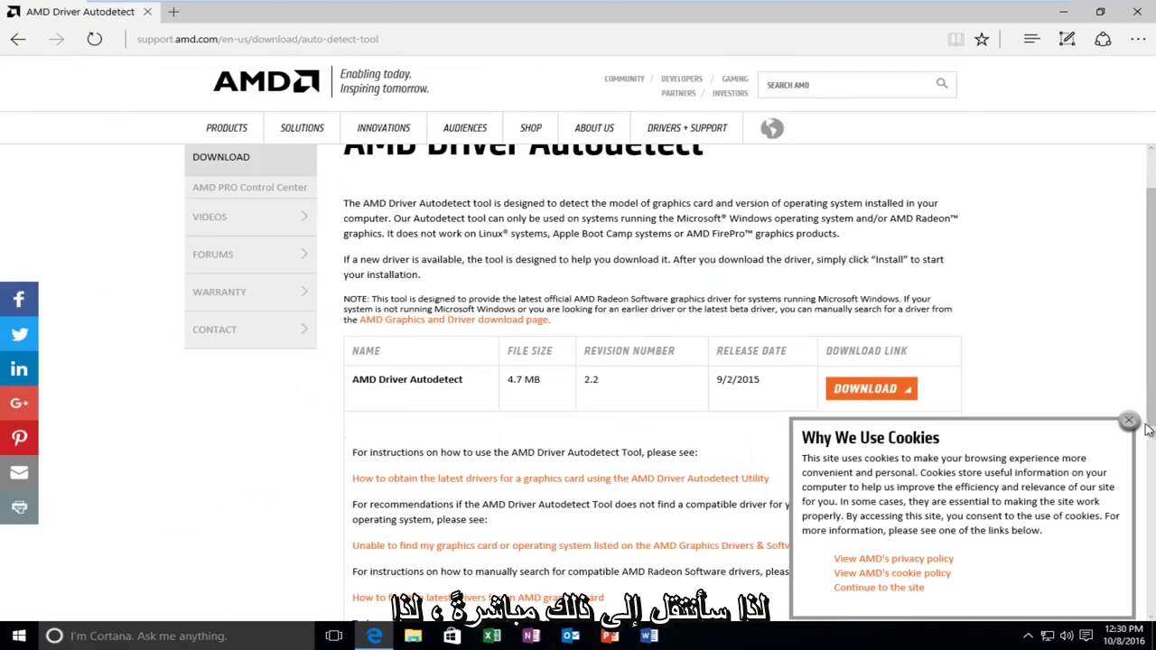
left_click(1128, 421)
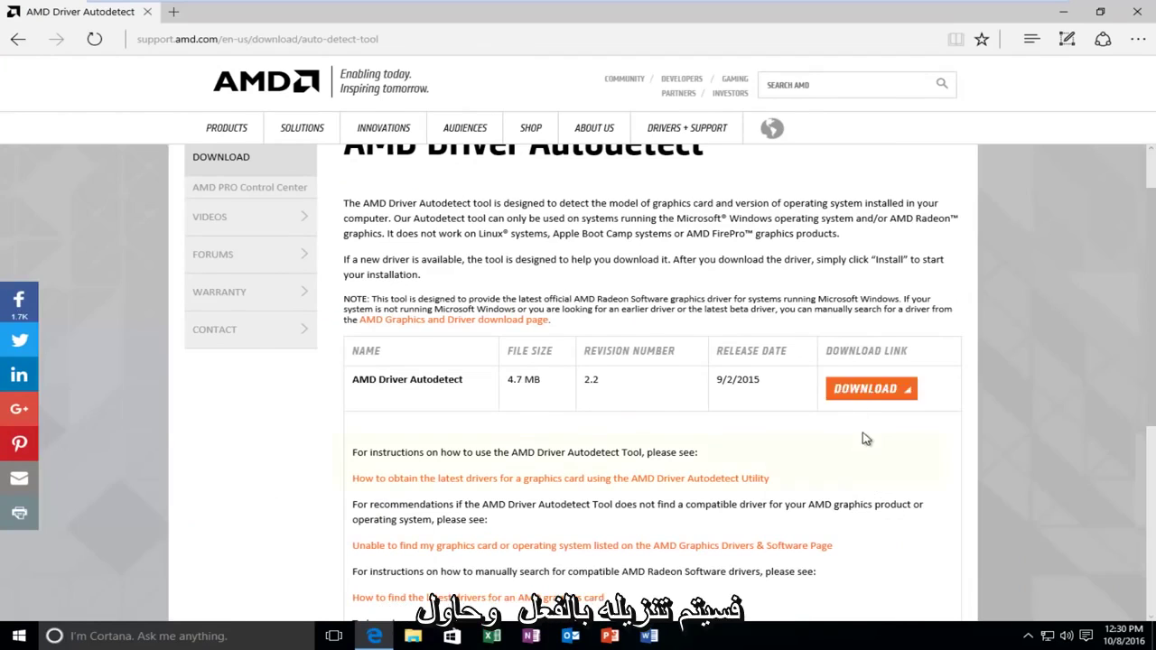
scroll(867, 439, "up", 1)
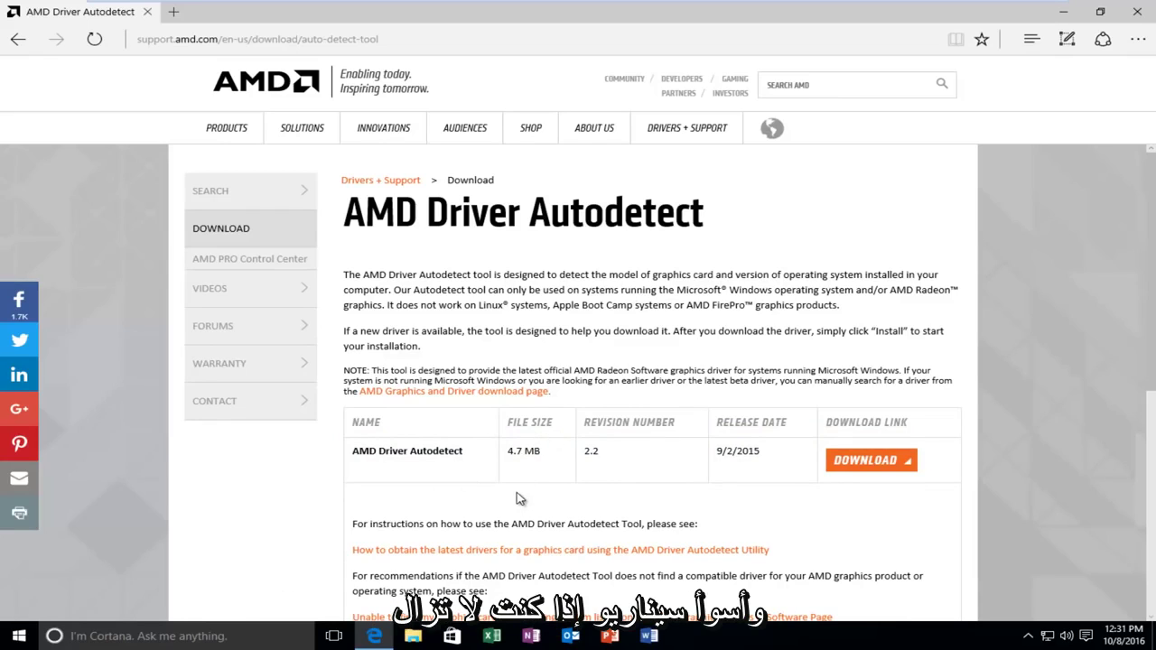
Close Edge and launch Device Manager through a Start search for 'device manager'.
left_click(1135, 14)
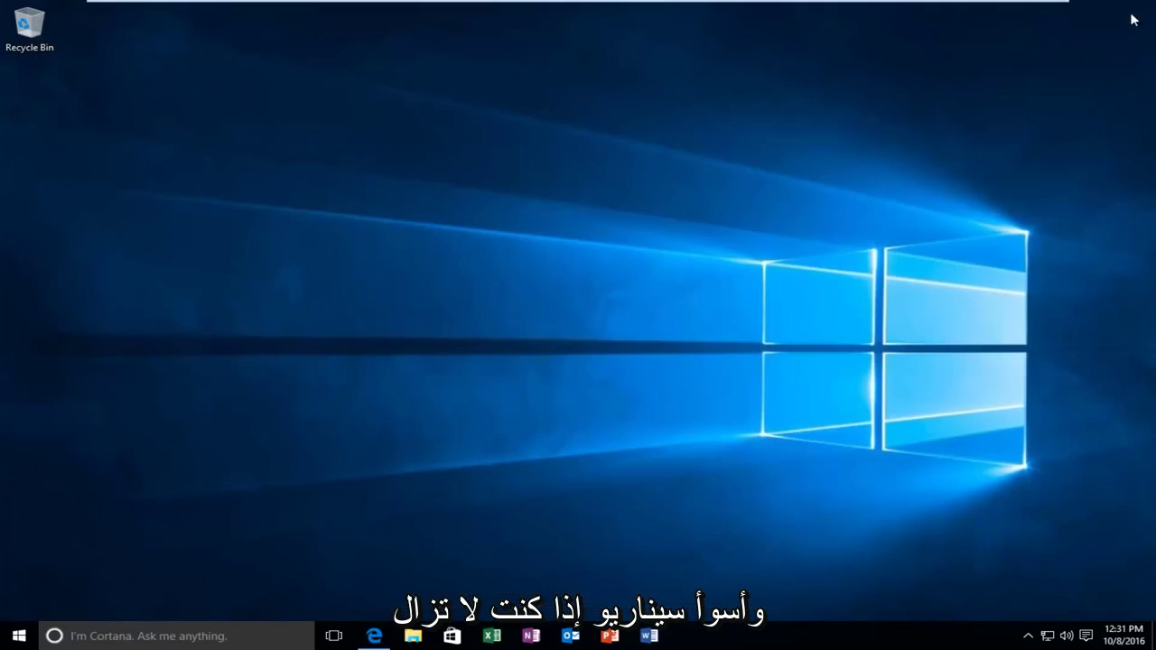
left_click(20, 636)
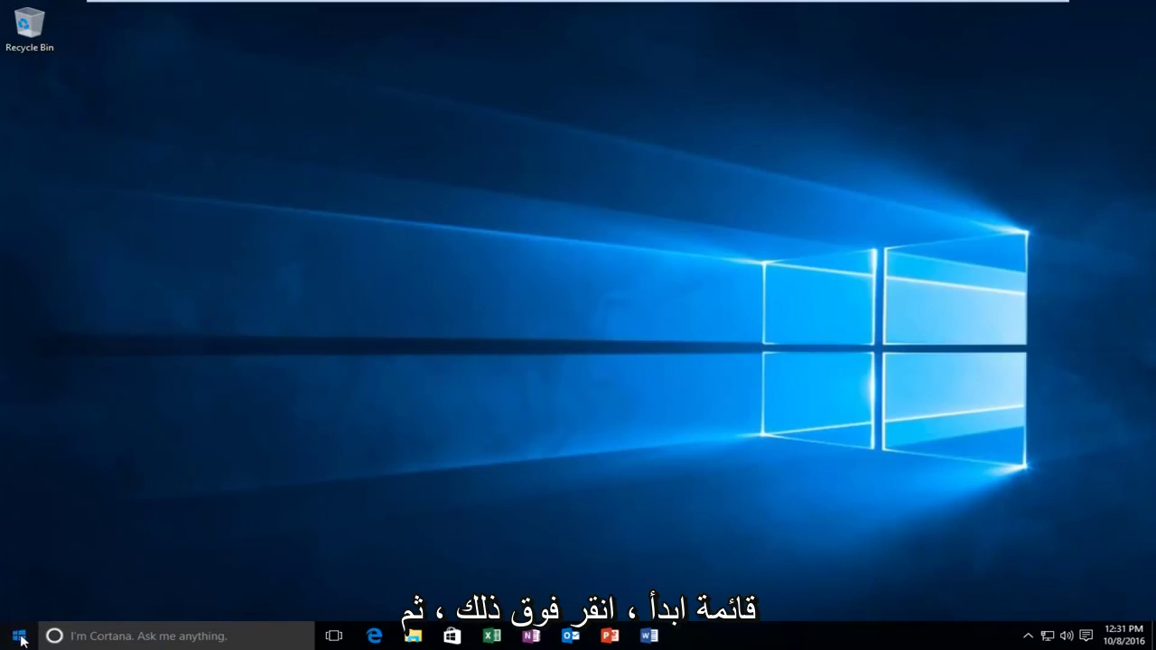
type("device manager")
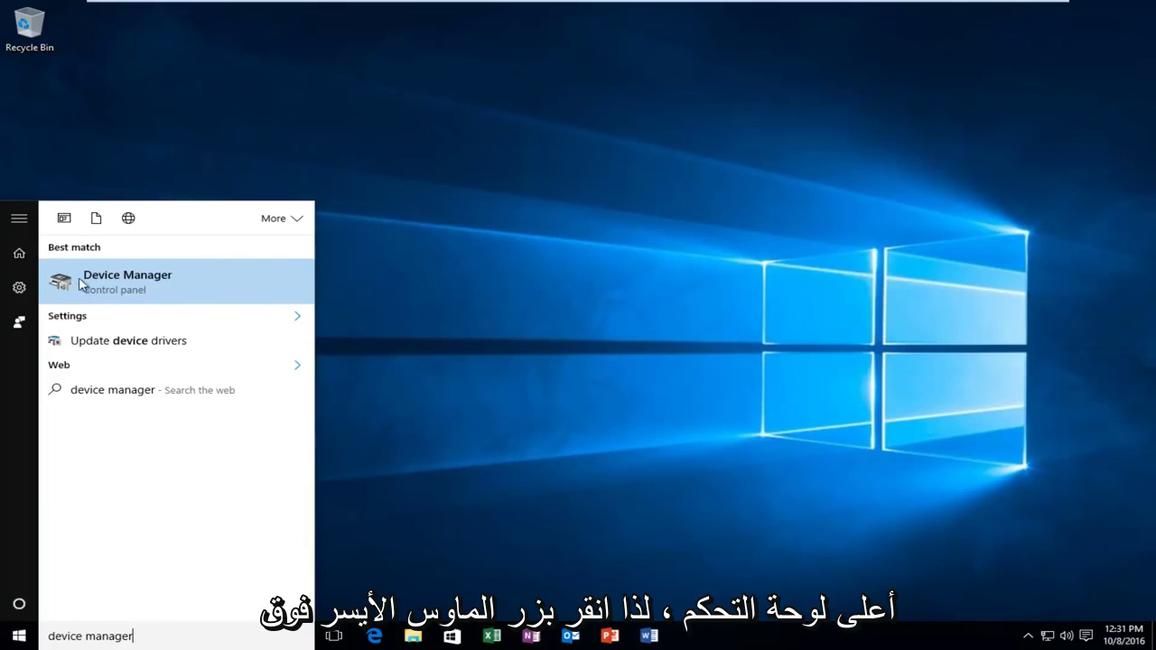
left_click(63, 285)
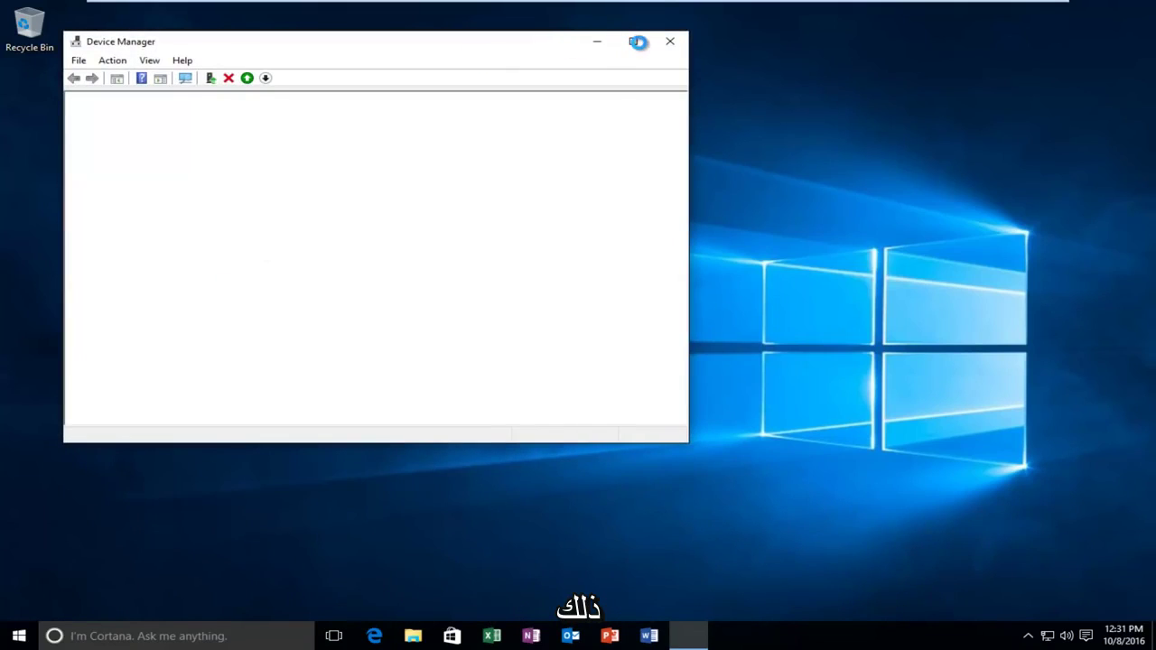
Maximize Device Manager, expand Display adapters, and show the VMware SVGA 3D context menu.
left_click(638, 42)
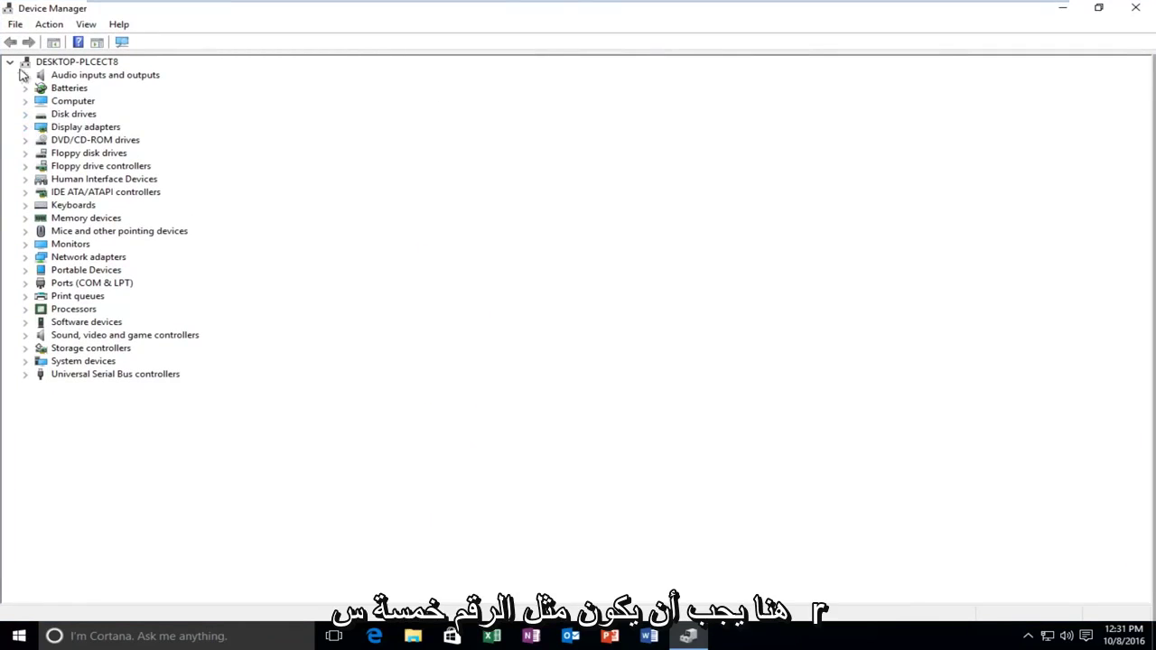
left_click(26, 127)
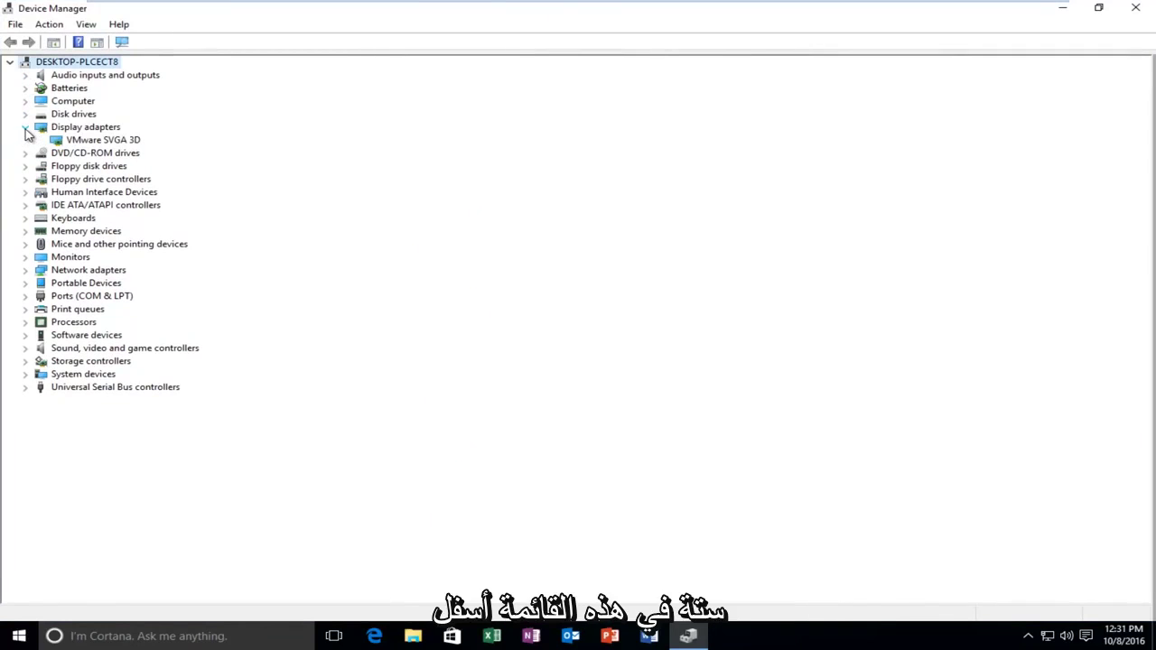
left_click(86, 142)
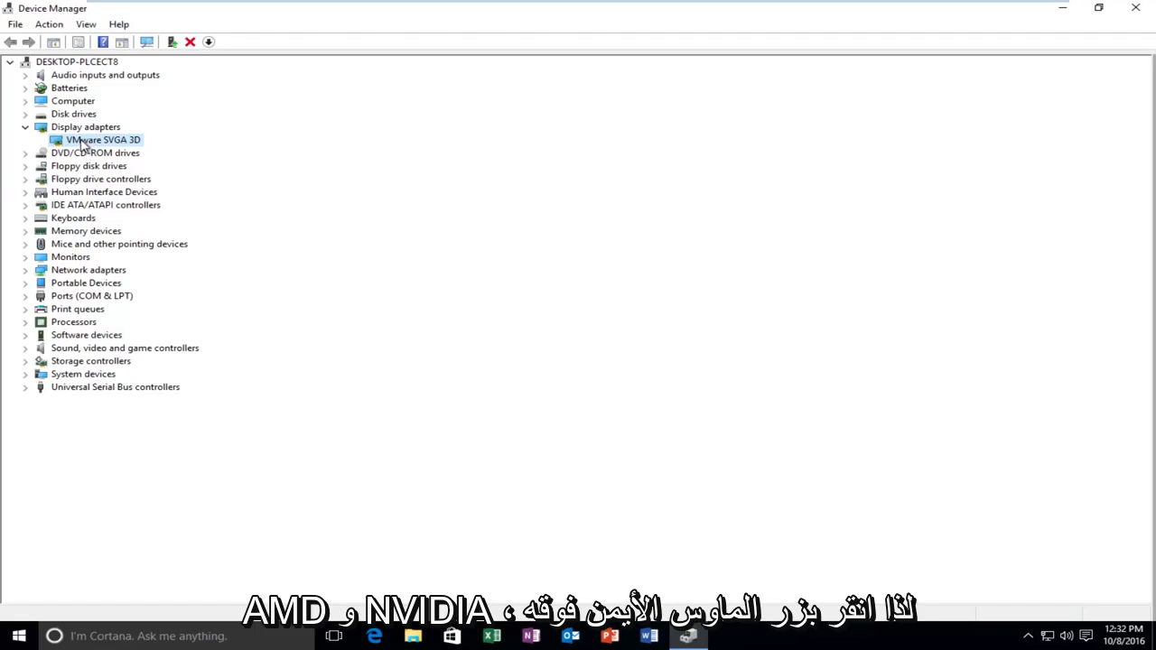
right_click(82, 143)
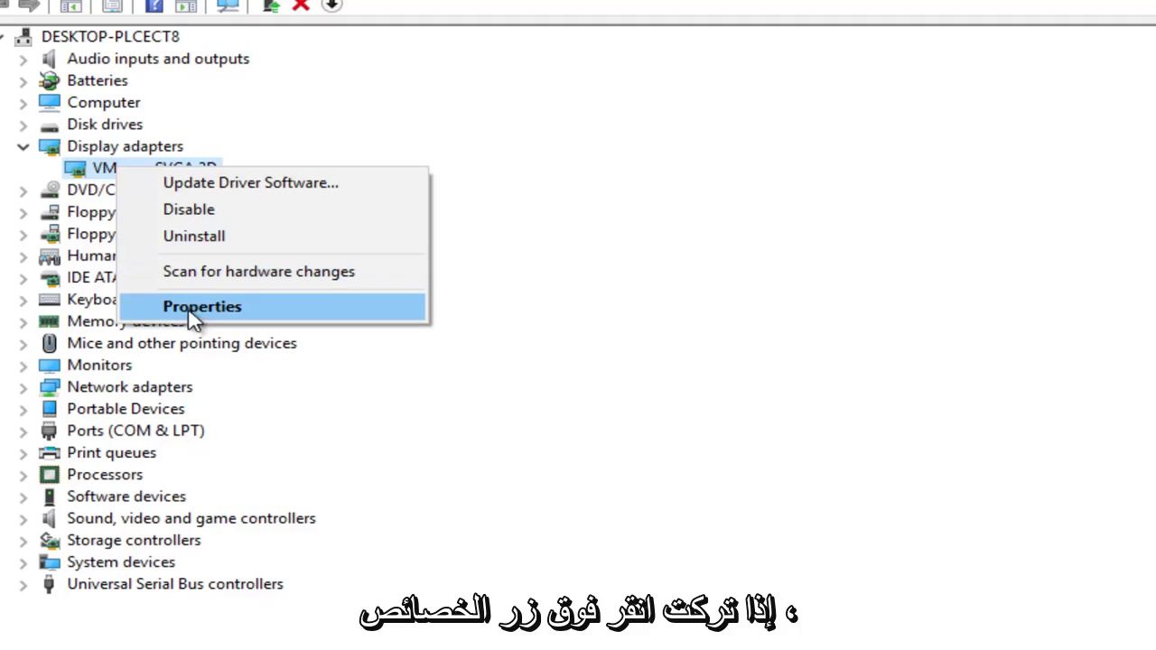
Open VMware SVGA 3D properties and check its Driver, Details and General status ('working properly').
left_click(192, 312)
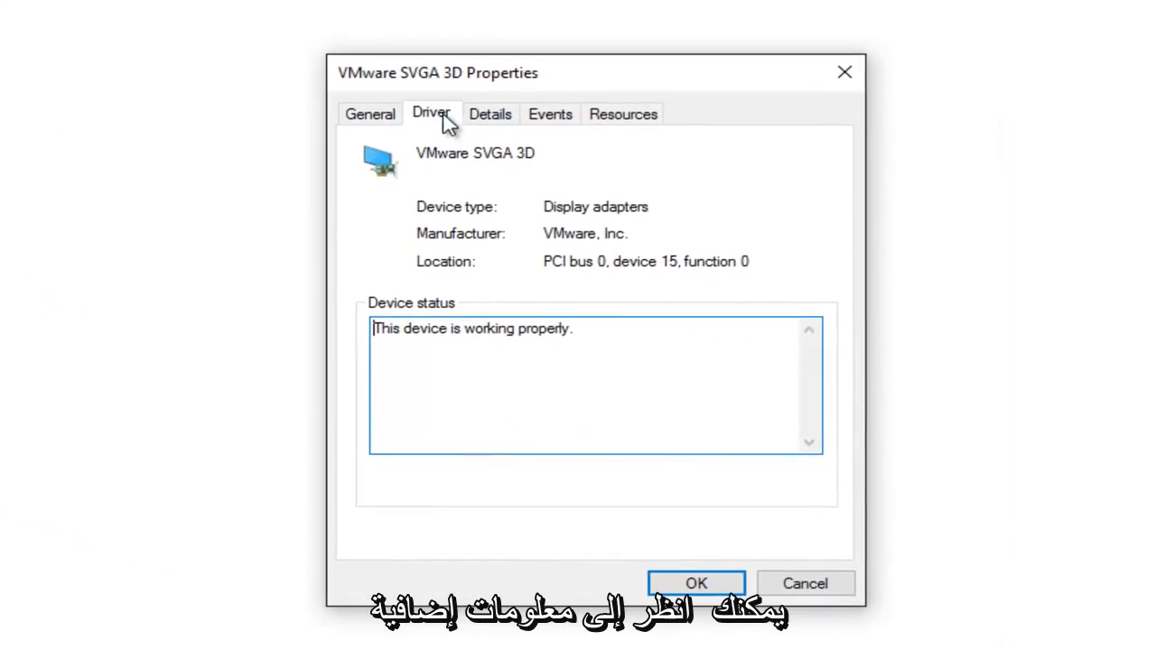
left_click(438, 116)
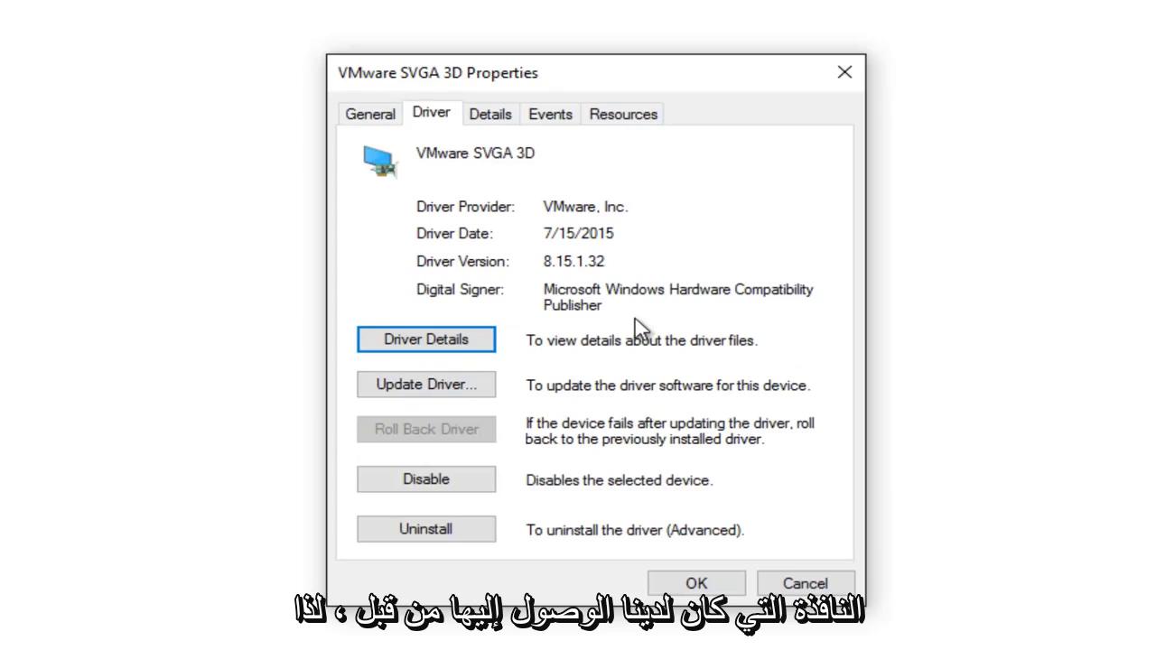
left_click(496, 114)
left_click(438, 147)
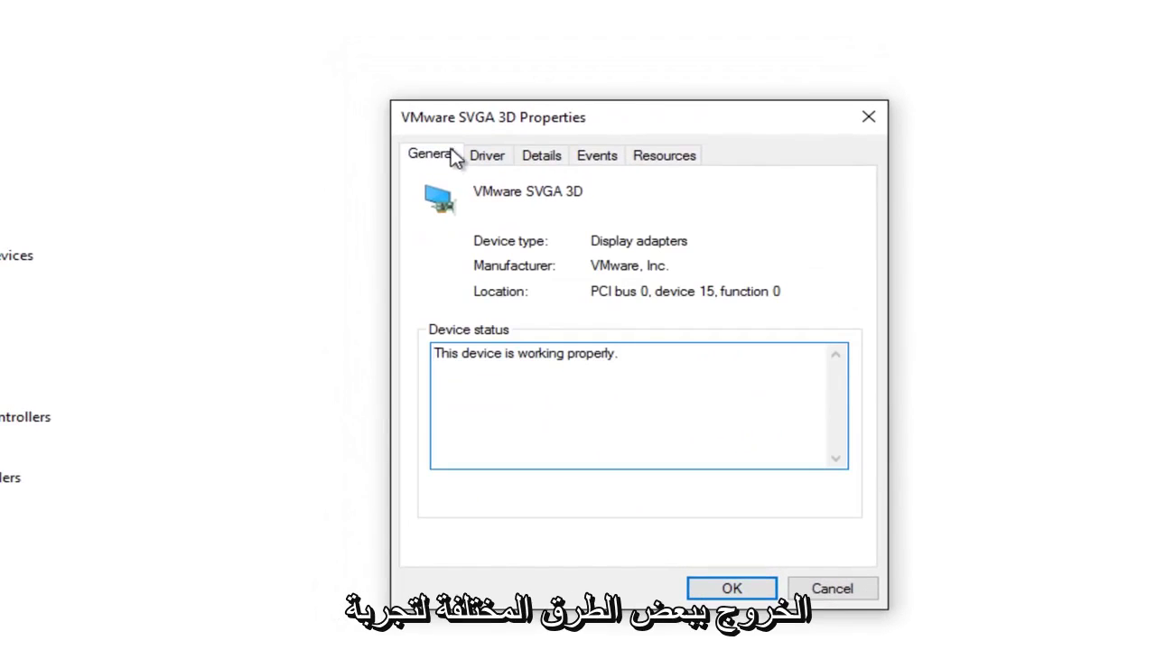
left_click_drag(482, 117, 370, 70)
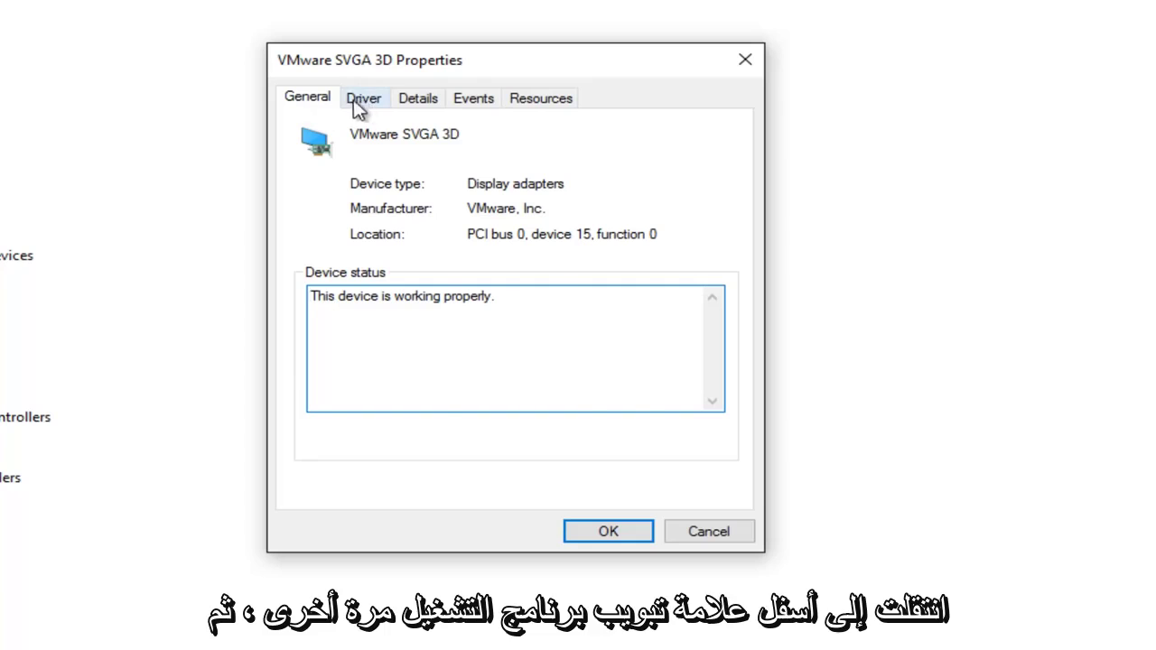
Launch Update Driver Software for VMware SVGA 3D from its Driver tab.
left_click(364, 101)
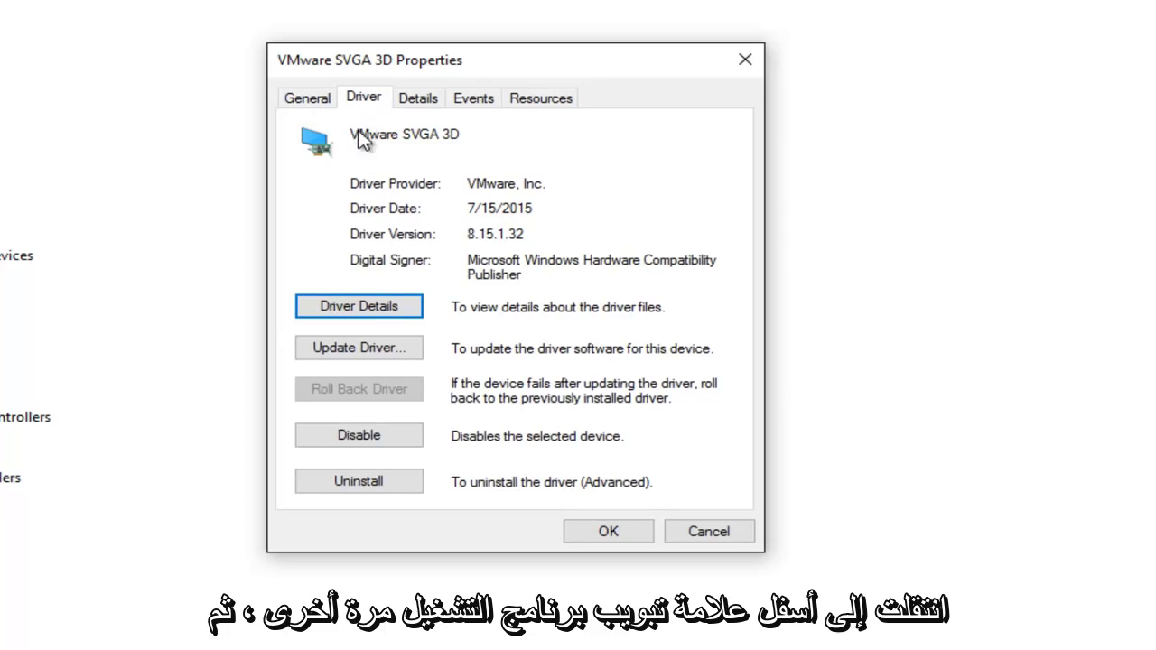
left_click(344, 352)
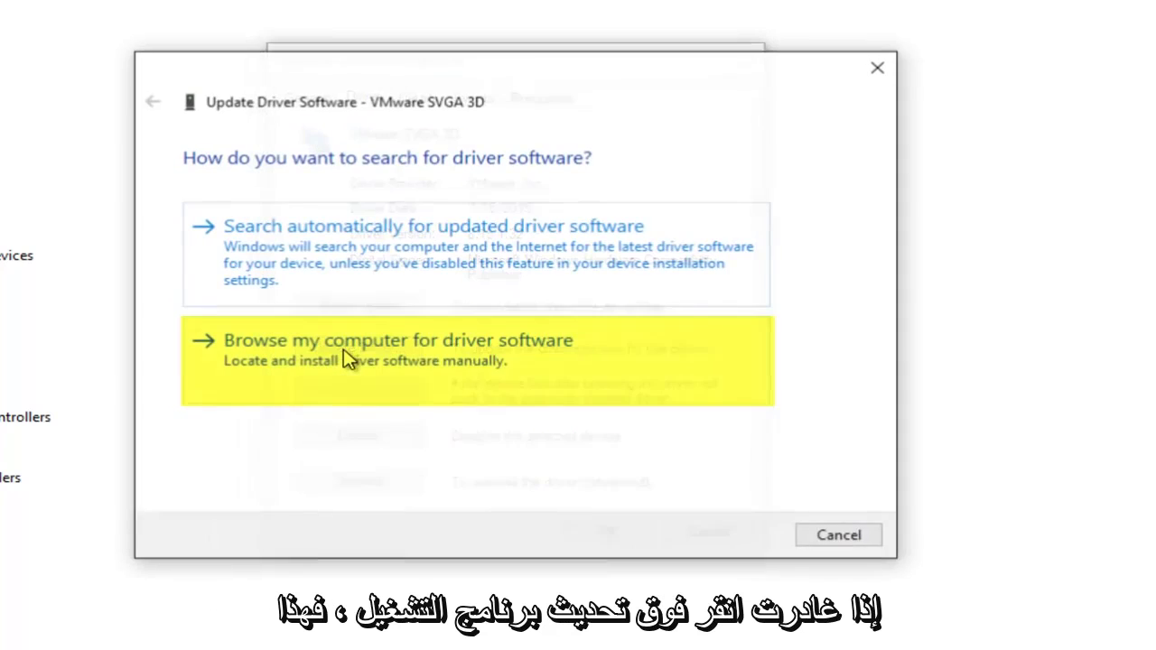